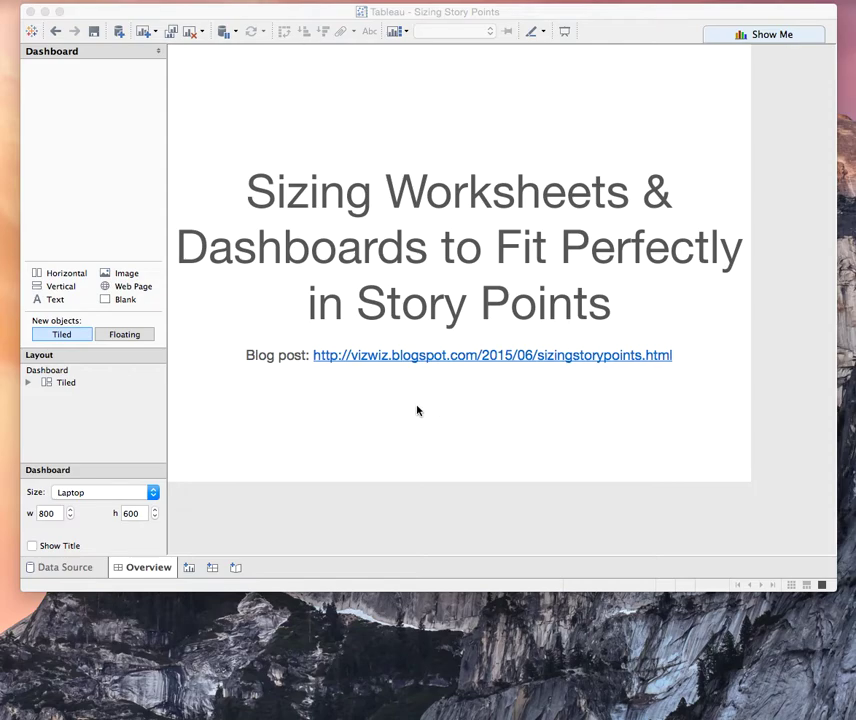
Plot postal codes on a map with points sized by Sales
left_click(189, 568)
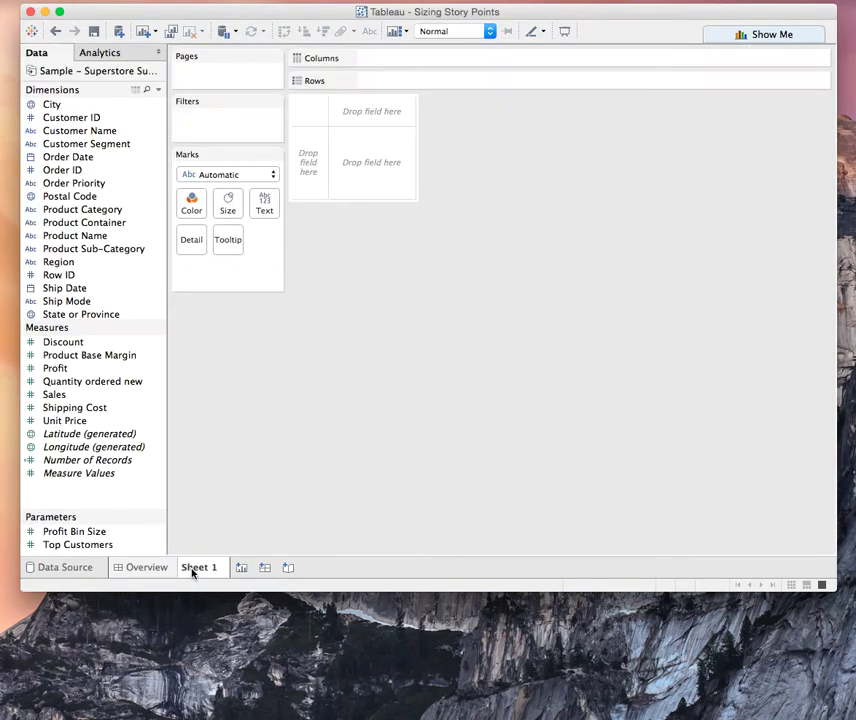
double_click(80, 198)
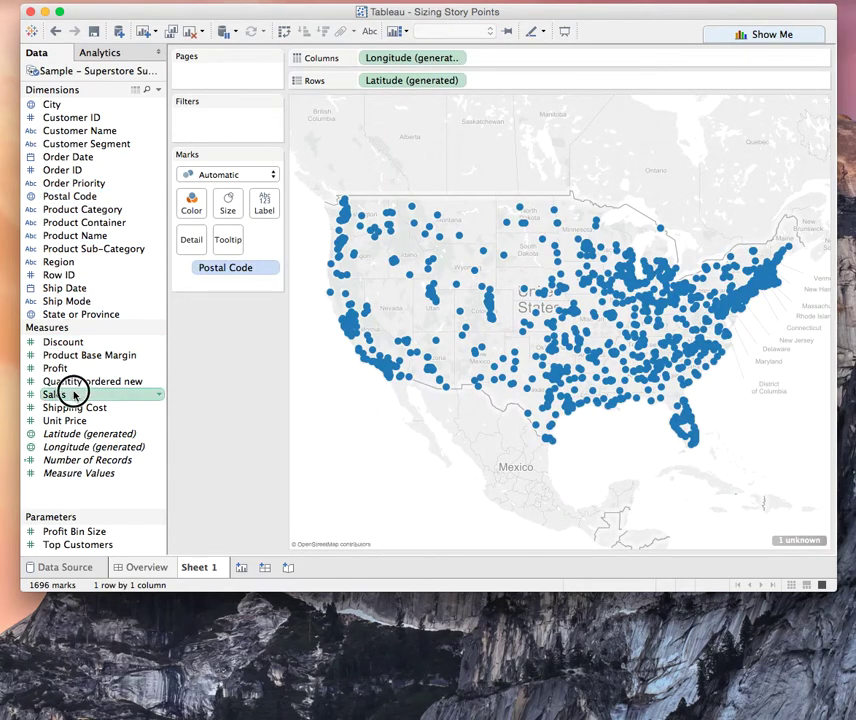
left_click_drag(75, 395, 240, 210)
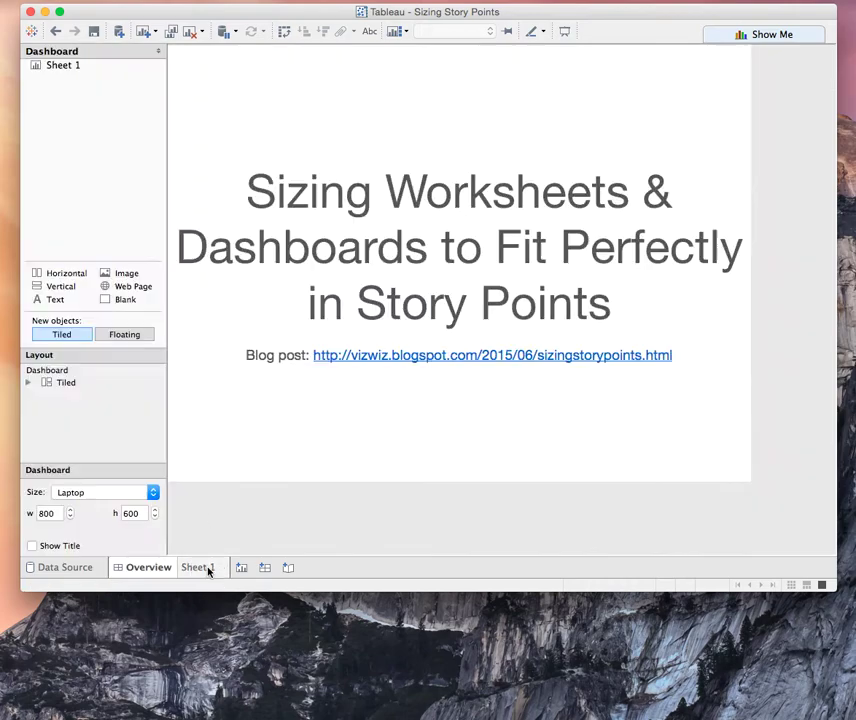
Rename the map sheet to 'Sales by Zip'
double_click(198, 567)
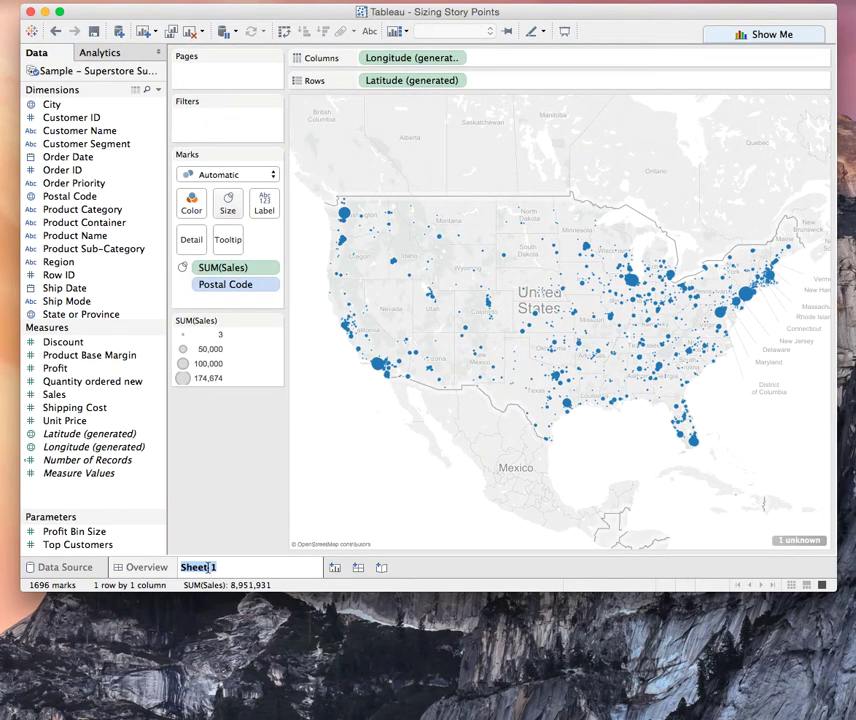
type("Sales by Zip")
key("Return")
On a new sheet, chart yearly Sales bars by Product Sub-Category and Order Priority
left_click(257, 567)
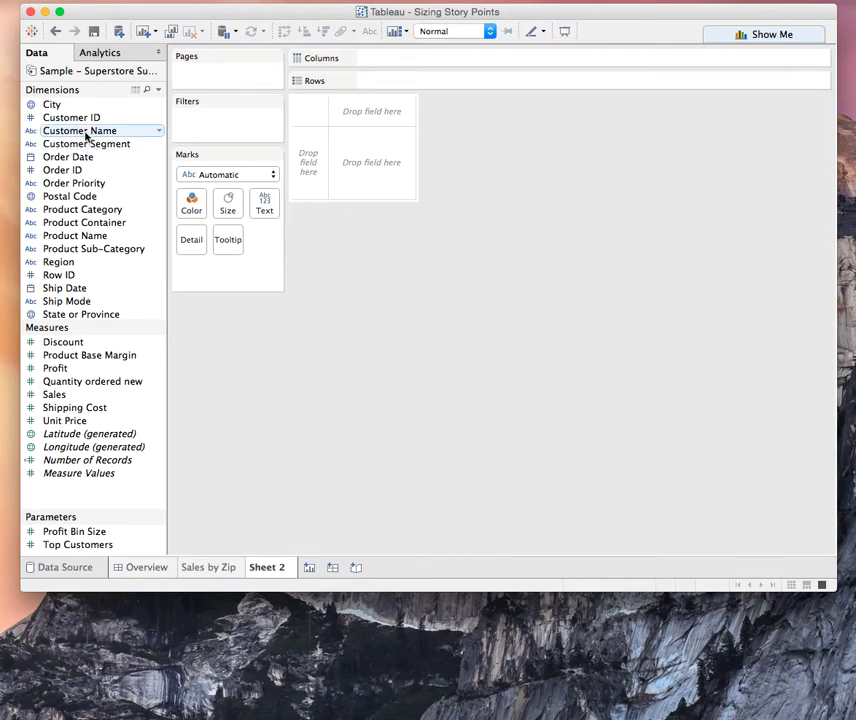
left_click_drag(70, 158, 405, 58)
left_click(69, 236)
left_click_drag(105, 250, 405, 80)
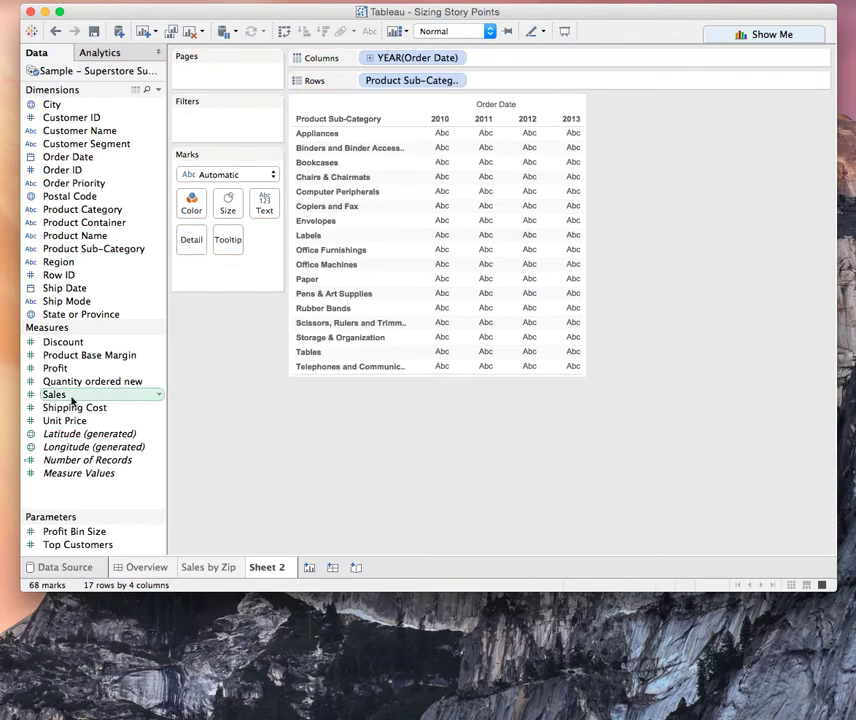
left_click_drag(72, 400, 533, 64)
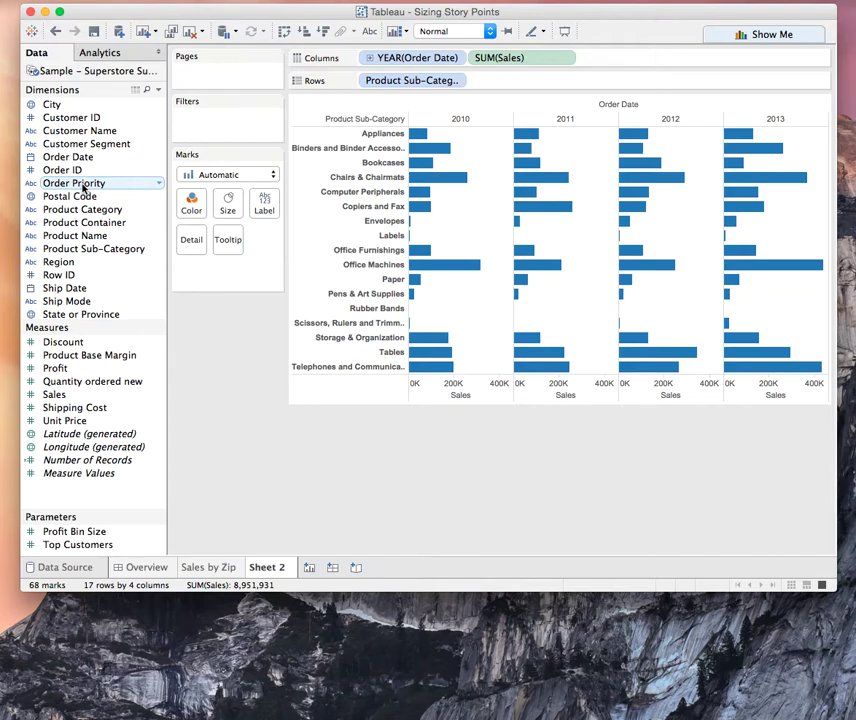
left_click_drag(84, 186, 513, 79)
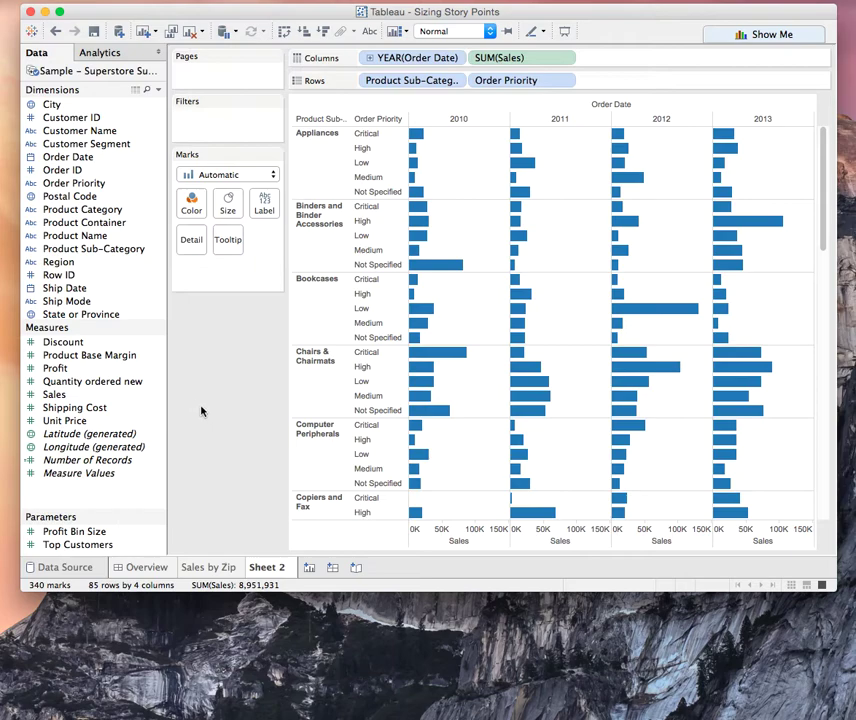
Rename the sheet to 'Bar Chart' and add a new worksheet
double_click(276, 568)
type("Ba")
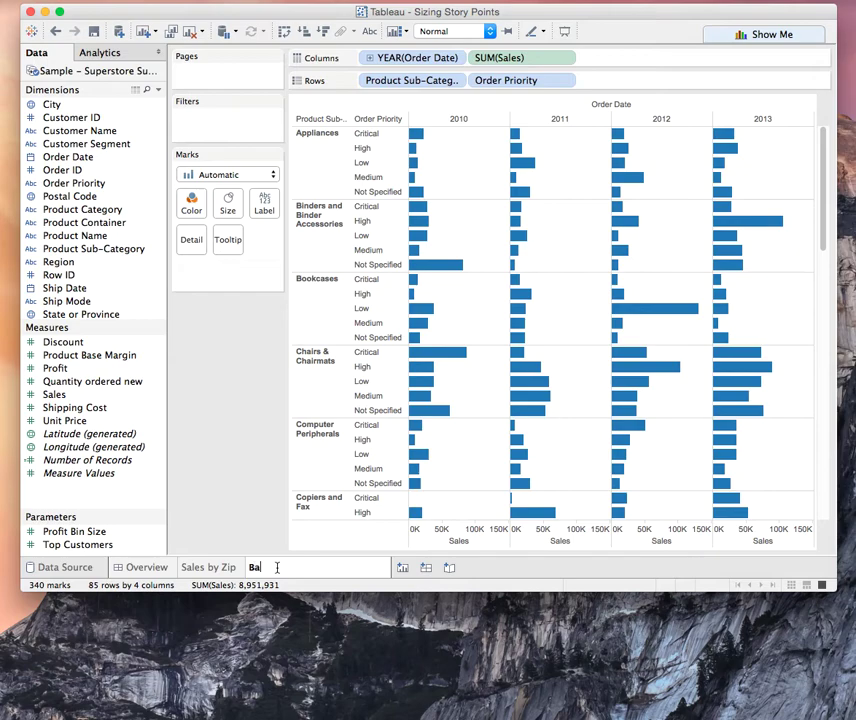
type("r Chart")
key("Return")
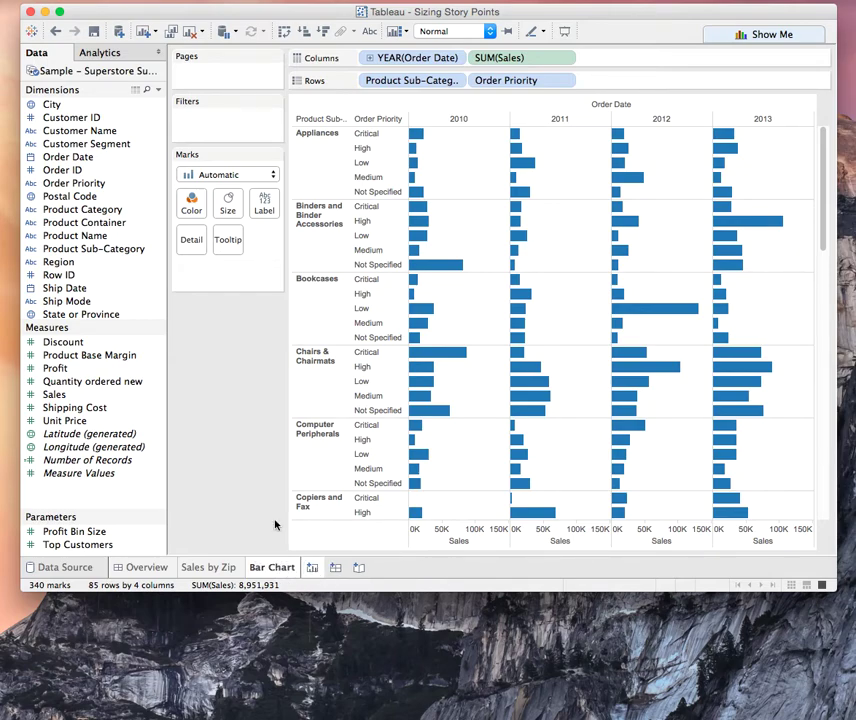
key("super+t")
Plot Shipping Cost as a line over continuous months of Order Date
left_click_drag(104, 162, 394, 57)
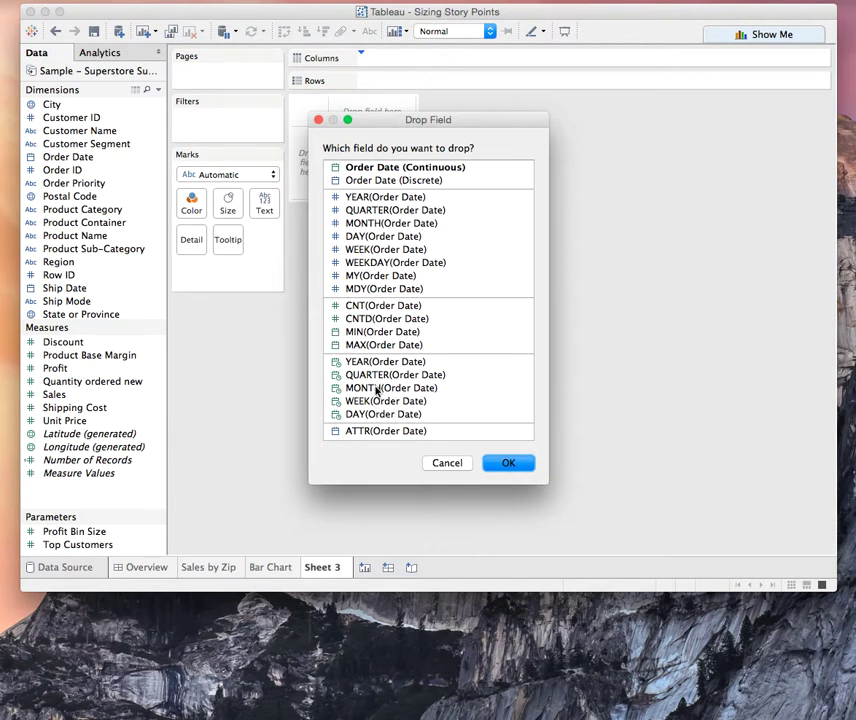
left_click(377, 391)
key("Return")
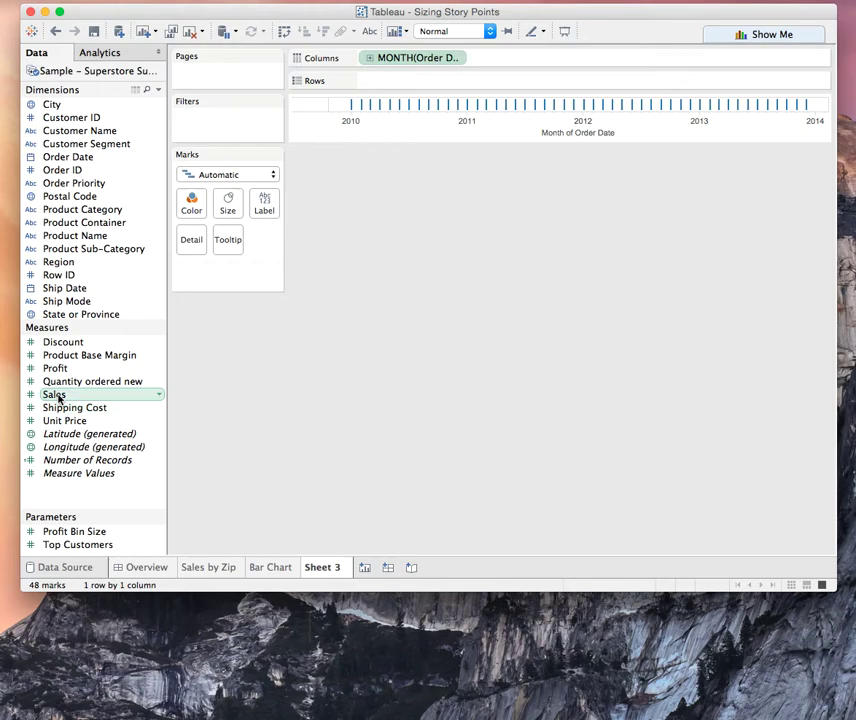
left_click_drag(66, 410, 388, 84)
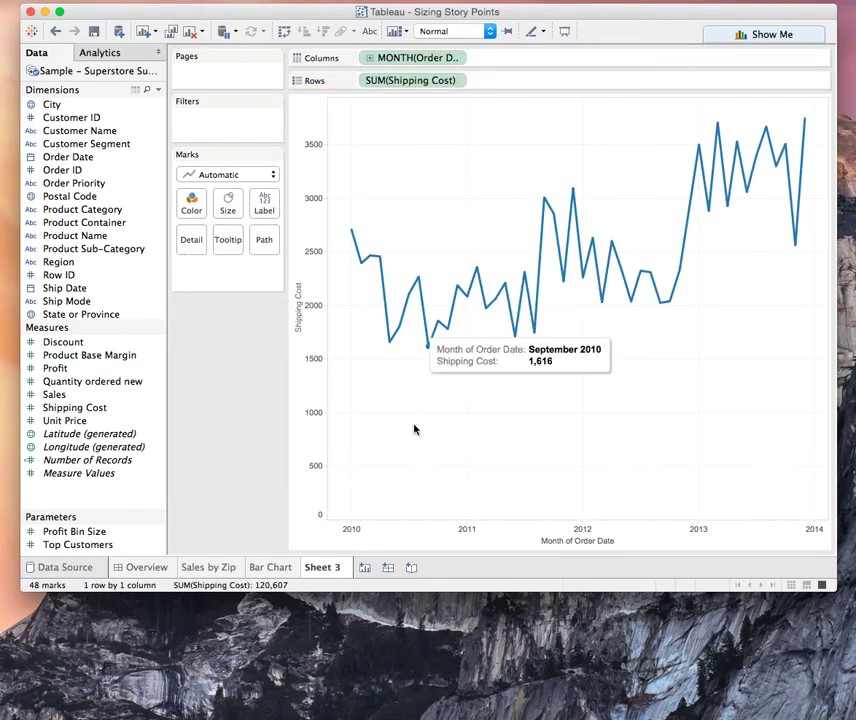
Rename the sheet to 'Trend' and add a new blank worksheet
key("ctrl+Page_Up")
double_click(320, 567)
type("Trend")
key("Return")
left_click(365, 568)
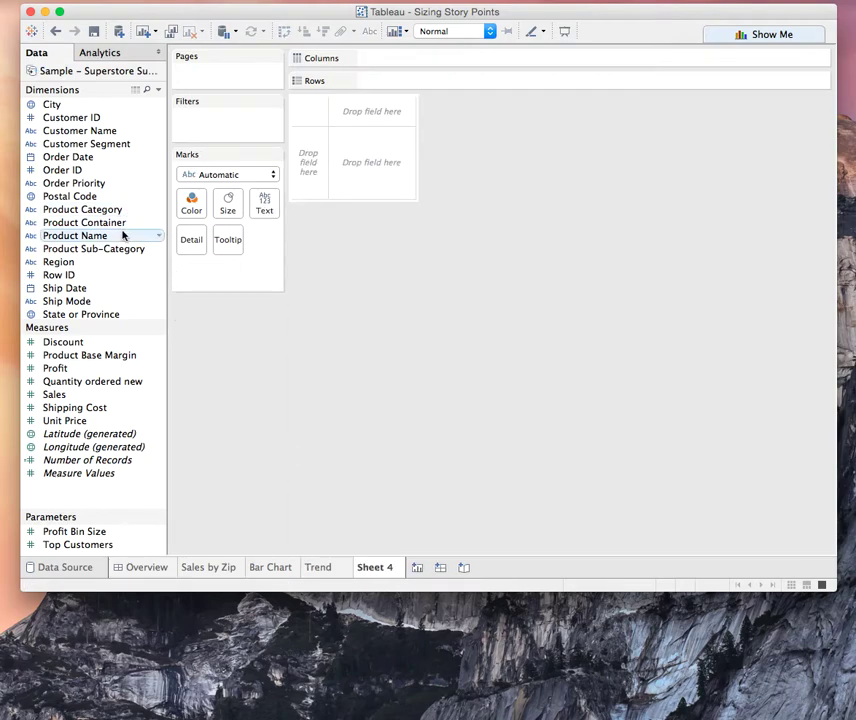
Plot Profit against Discount per Product Name, with marks sized by Sales
left_click(64, 369)
double_click(64, 369)
double_click(76, 344)
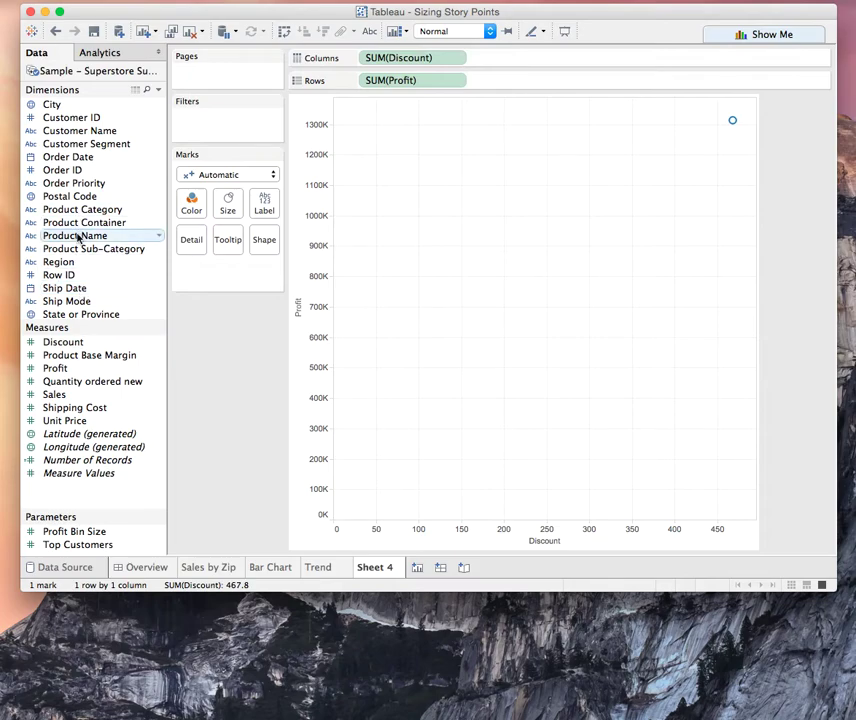
left_click_drag(88, 236, 198, 240)
left_click_drag(76, 400, 229, 212)
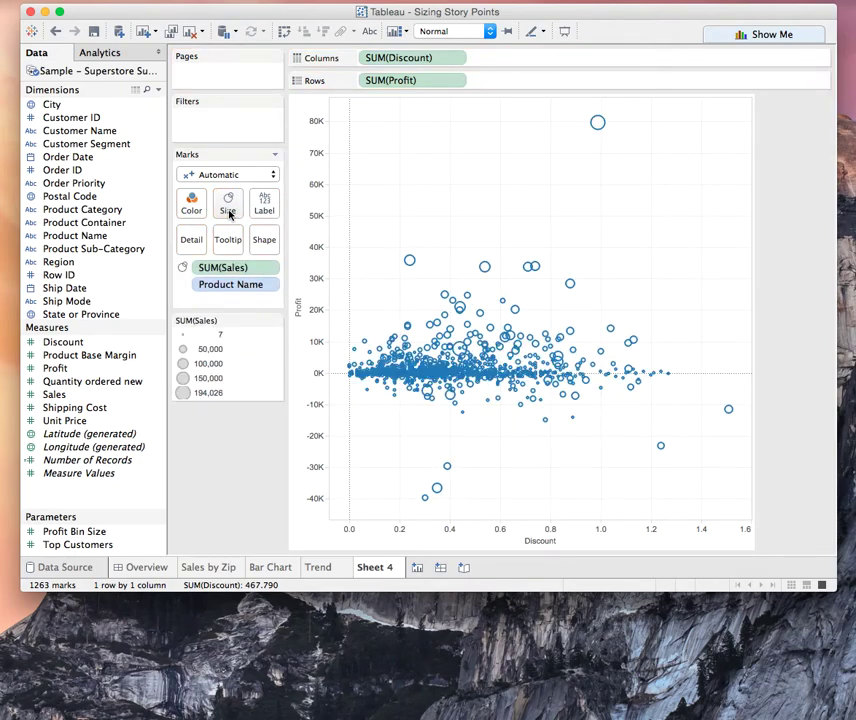
Change the marks to filled circles, keeping Discount on the horizontal axis
left_click(226, 174)
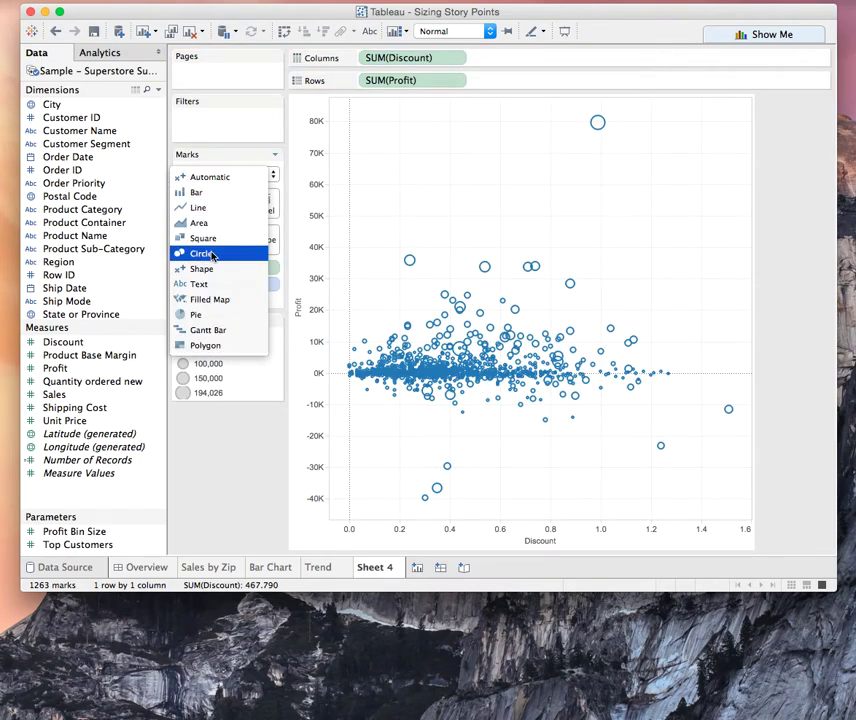
left_click(211, 254)
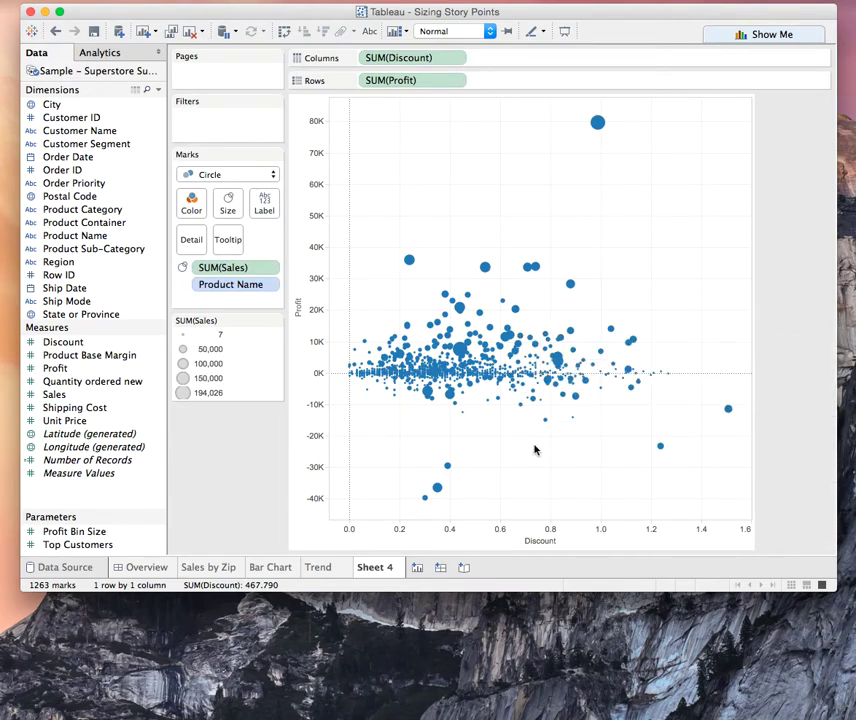
left_click(284, 31)
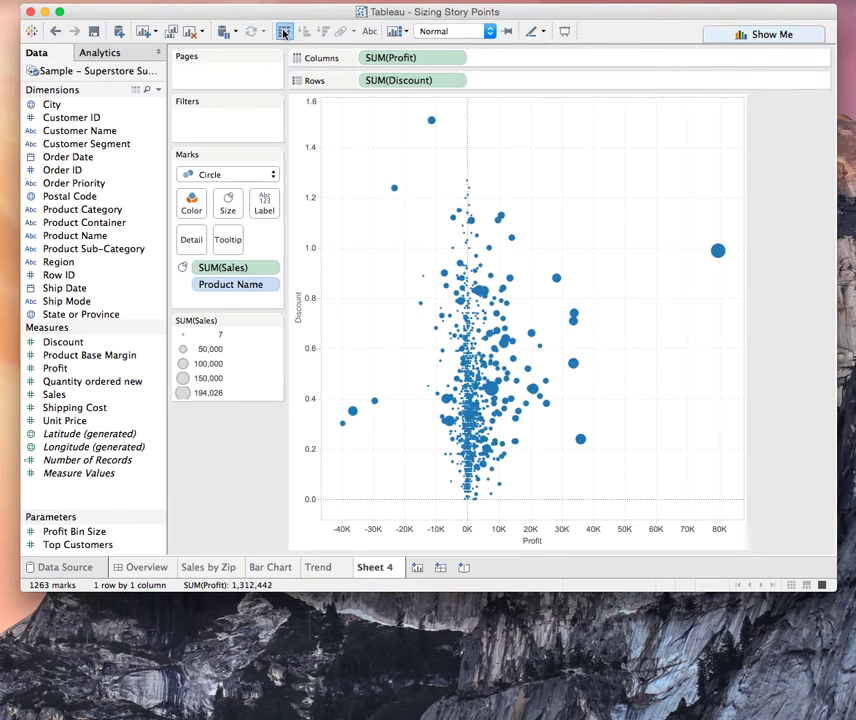
left_click(284, 31)
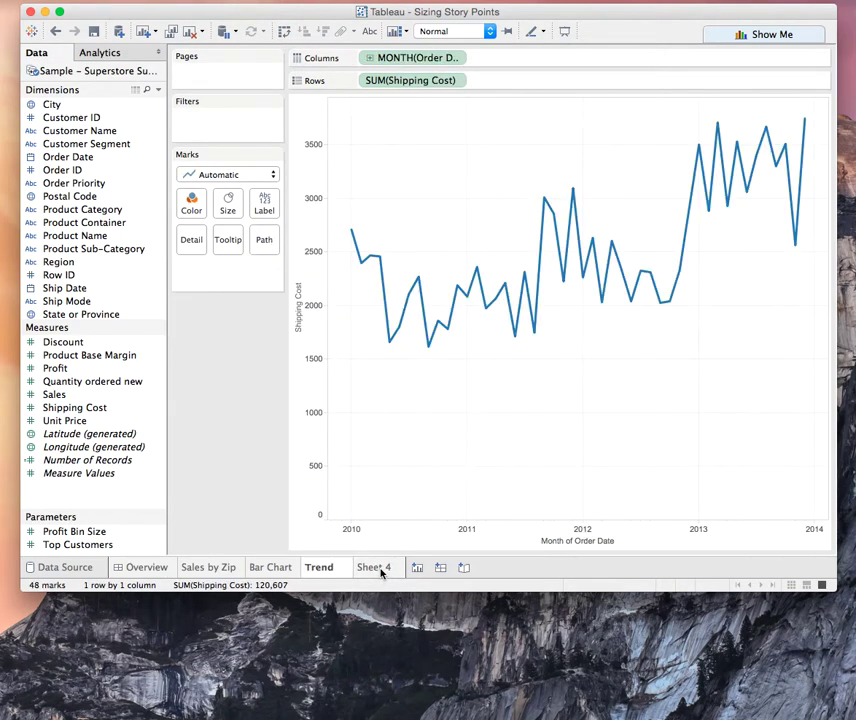
Rename the sheet to 'Scatterplot'
double_click(378, 567)
type("Sca")
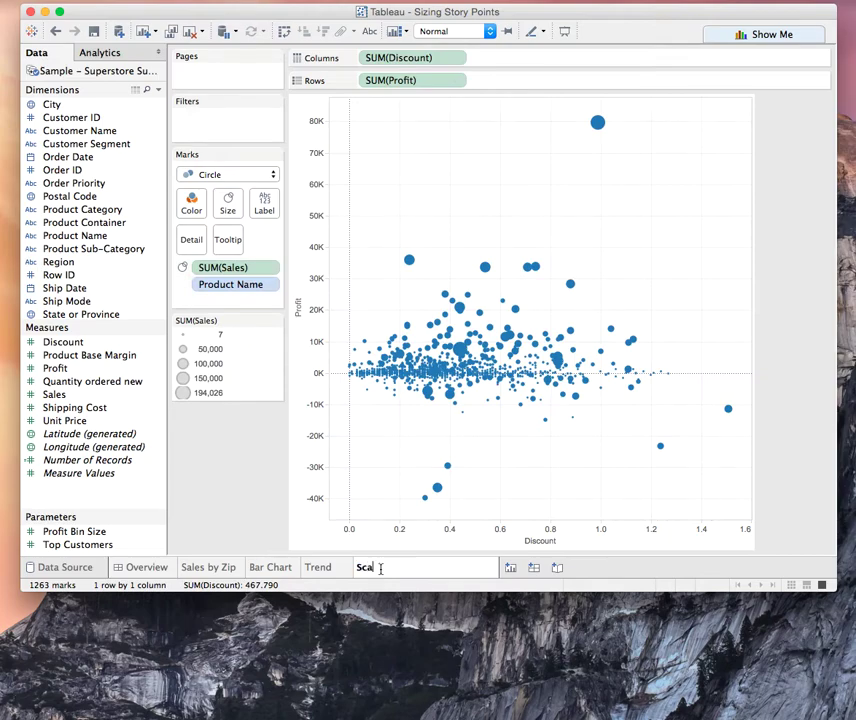
type("tterplot")
key("Return")
mouse_move(403, 570)
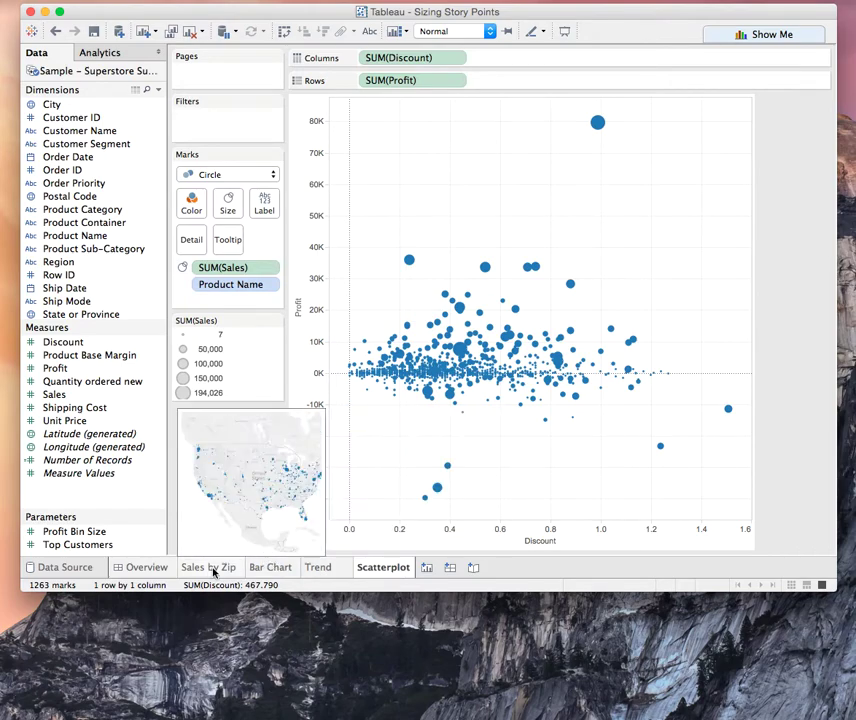
Create a new story sized 816 wide and 564 tall
left_click(474, 568)
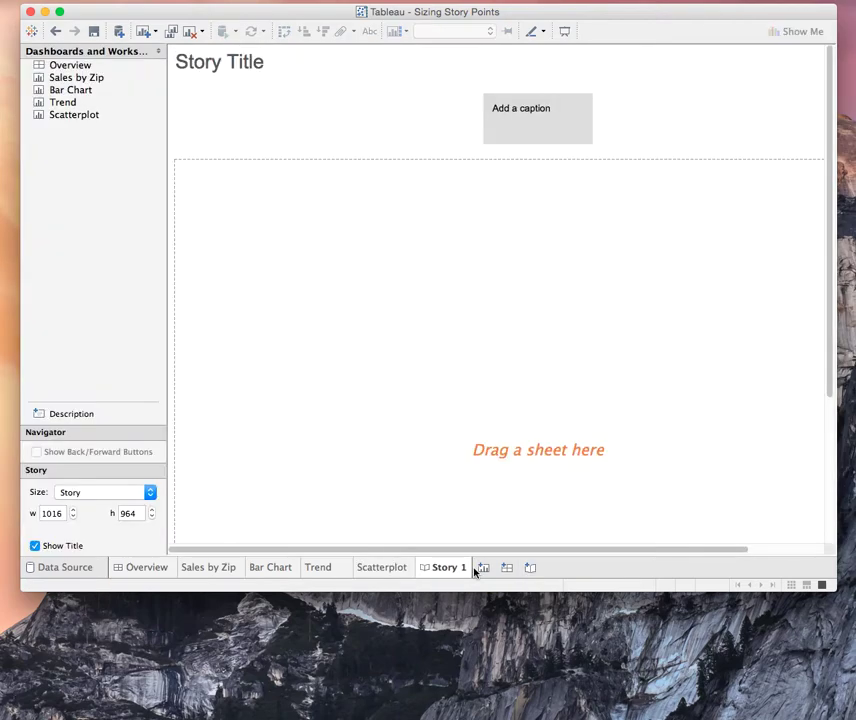
left_click(72, 517)
type("816")
key("Return")
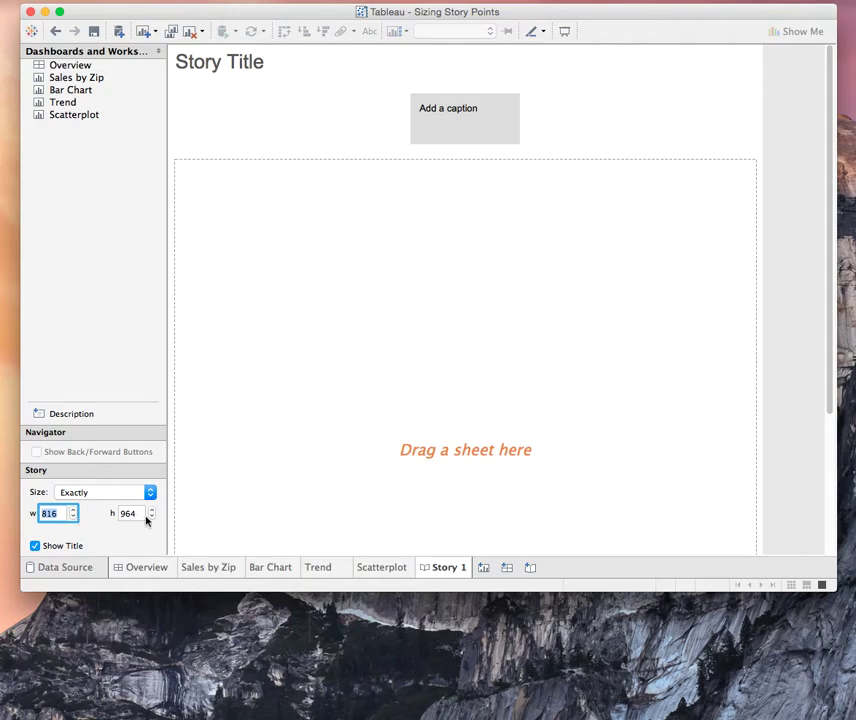
left_click(151, 516)
type("764")
key("Return")
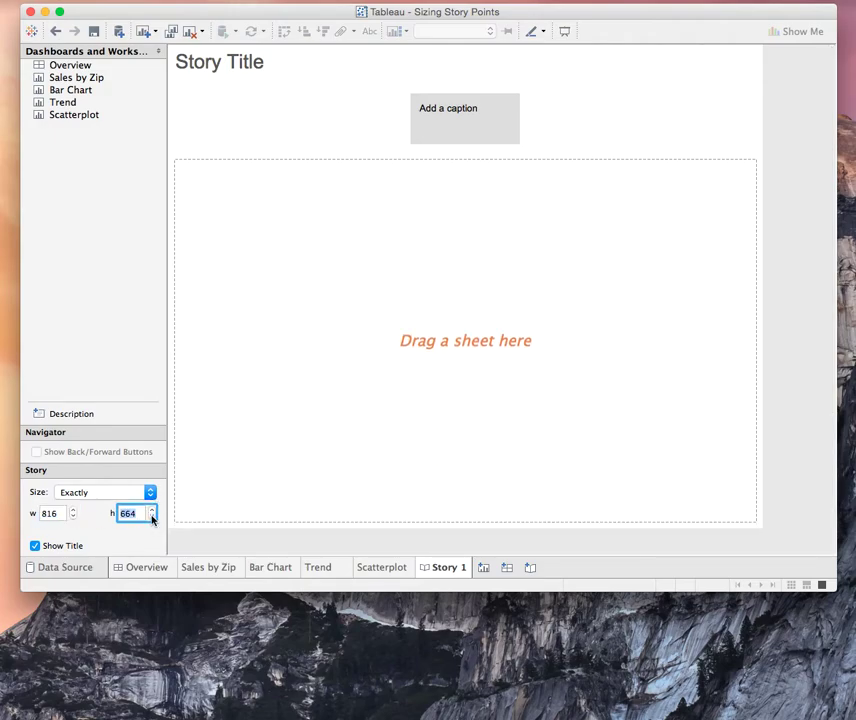
left_click(152, 518)
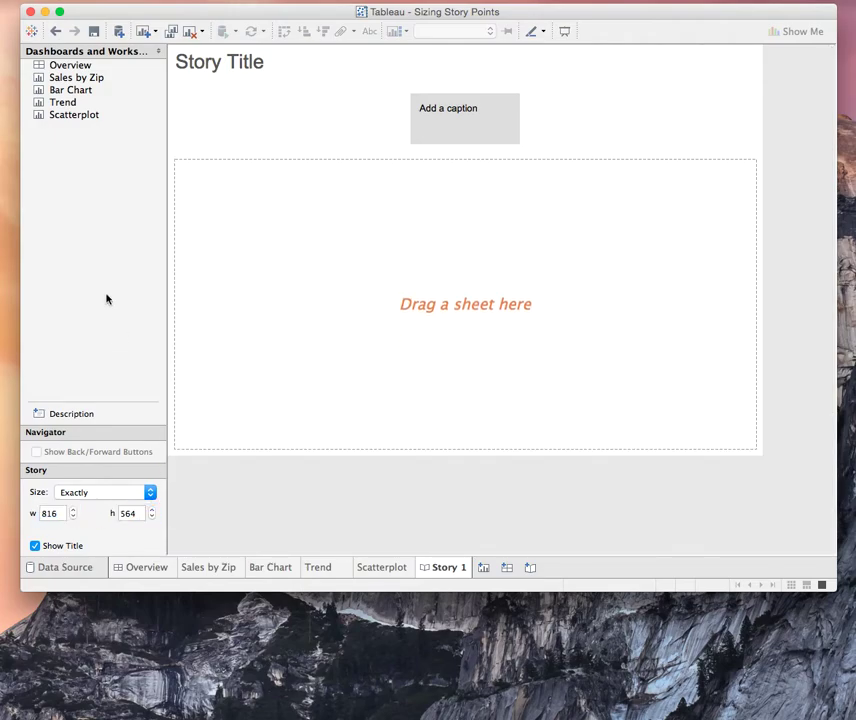
Retitle the story 'My Story About Fitting Sheets & Dashboards'
double_click(268, 60)
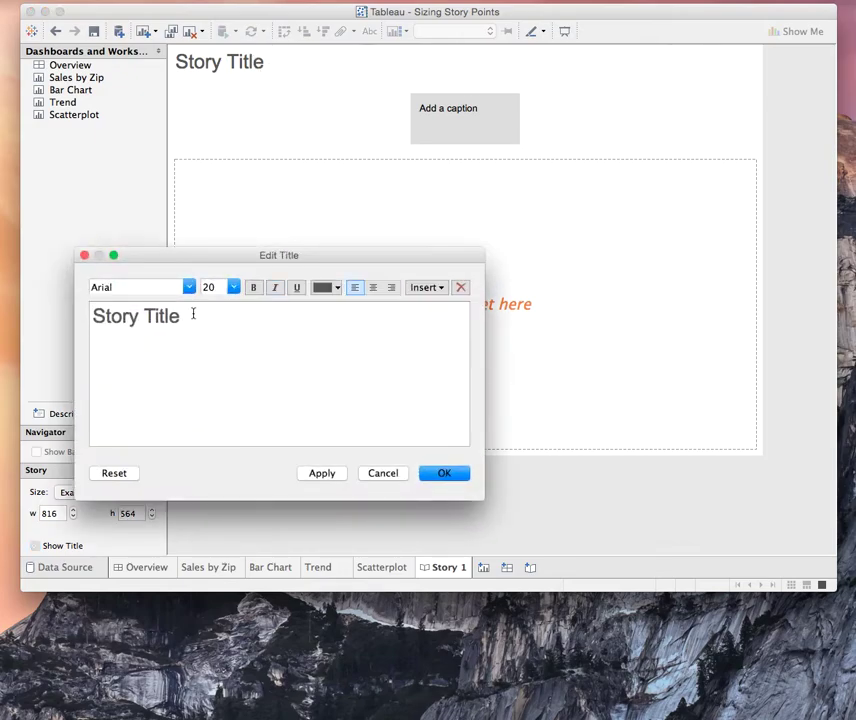
left_click_drag(192, 315, 70, 318)
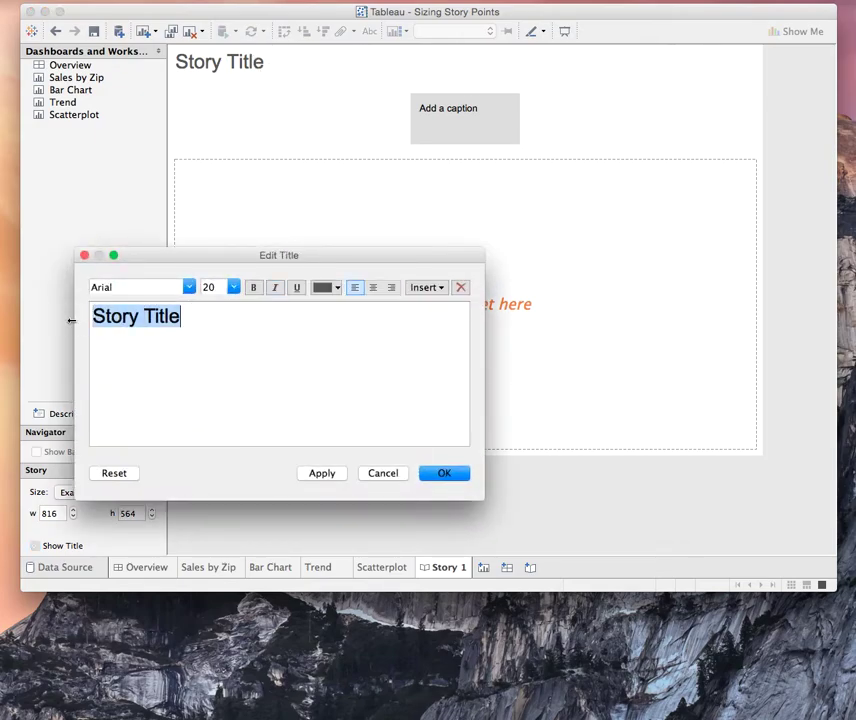
type("My Story a")
key("BackSpace")
type("About")
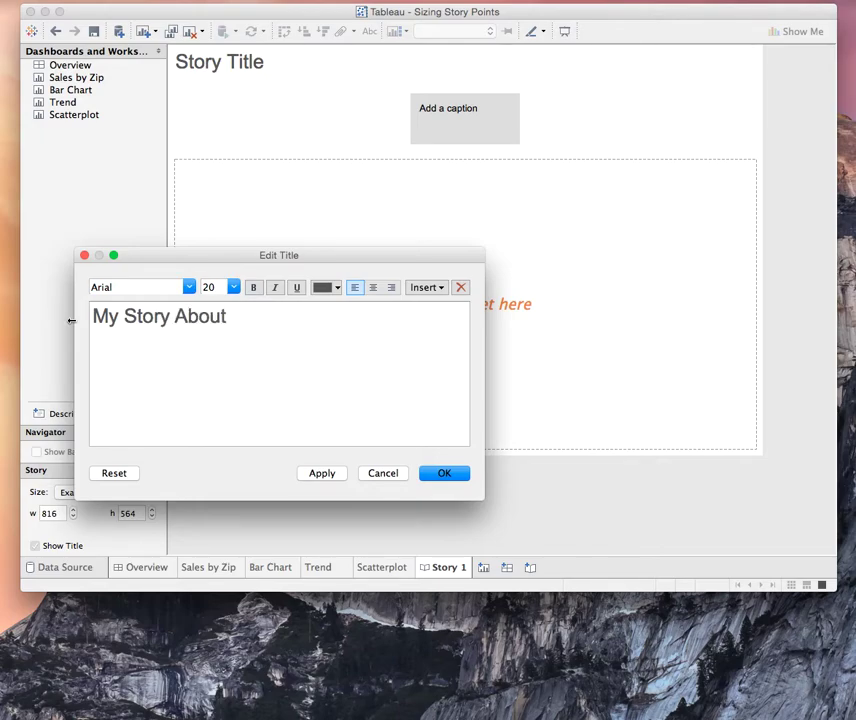
type(" Fitting Sheets")
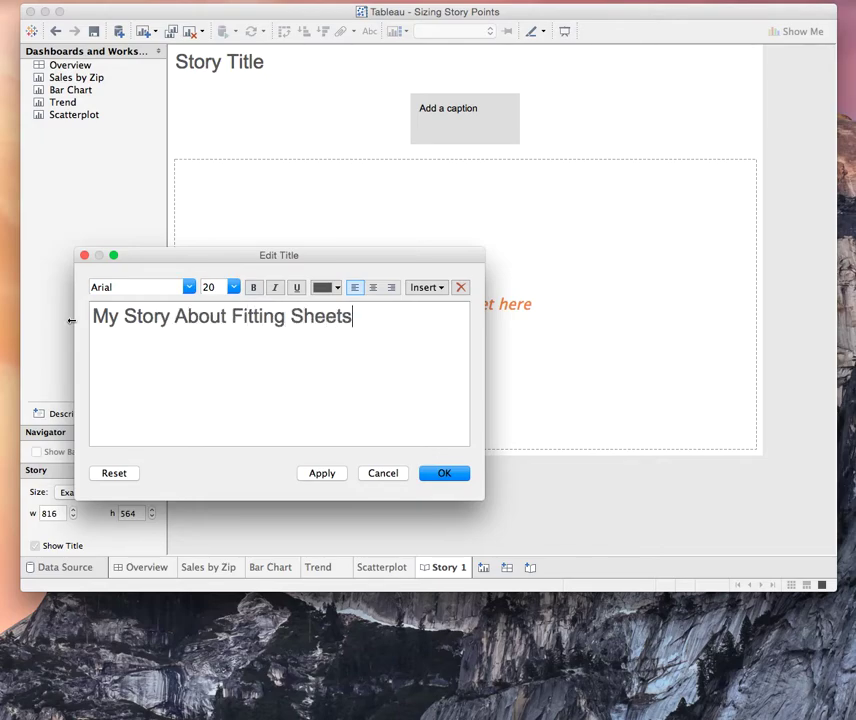
type(" & Dashboards")
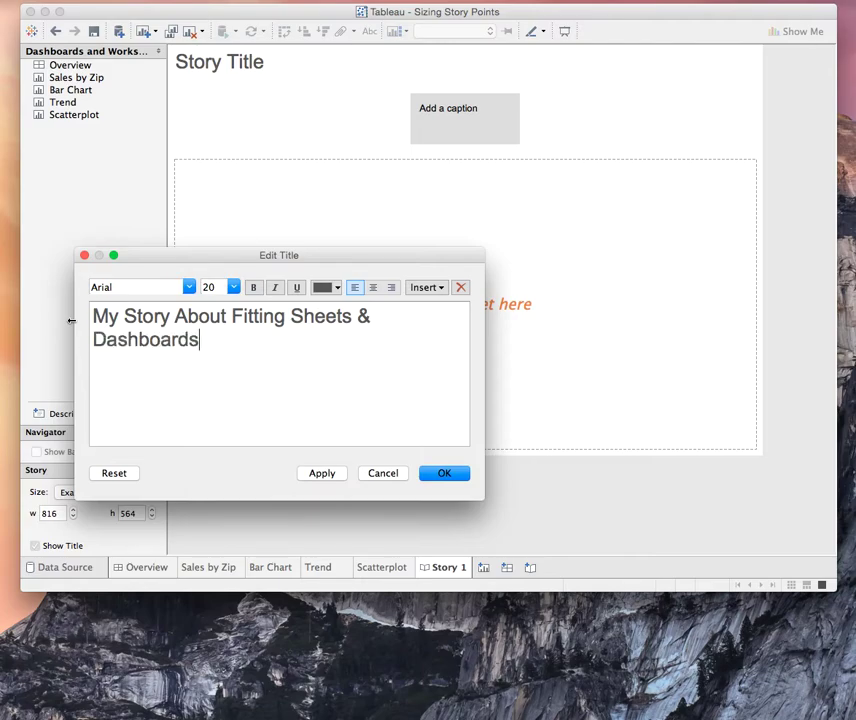
left_click(446, 474)
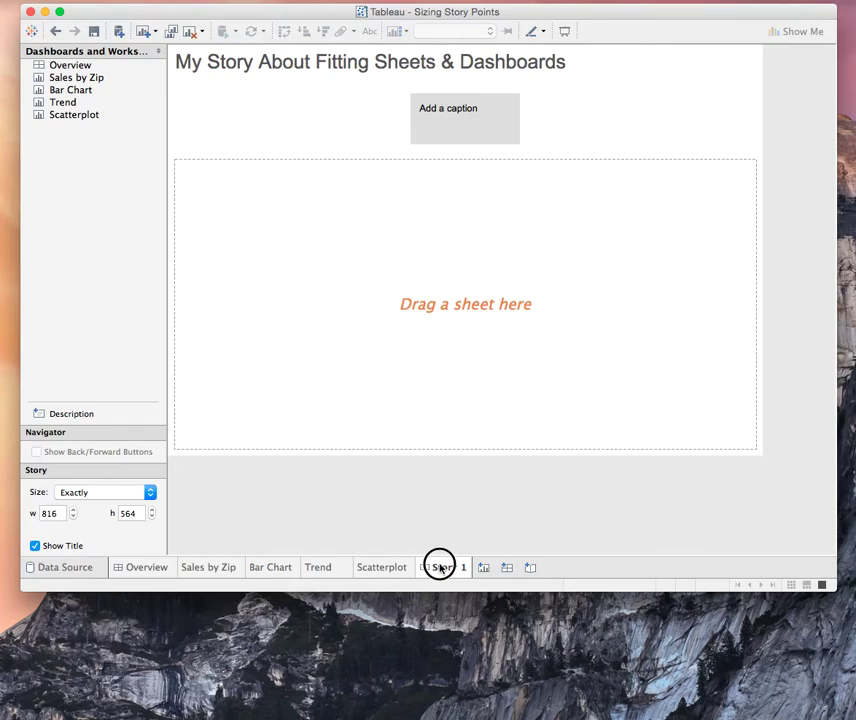
Move the Scatterplot sheet right after Overview and return to the story
left_click_drag(382, 567, 178, 566)
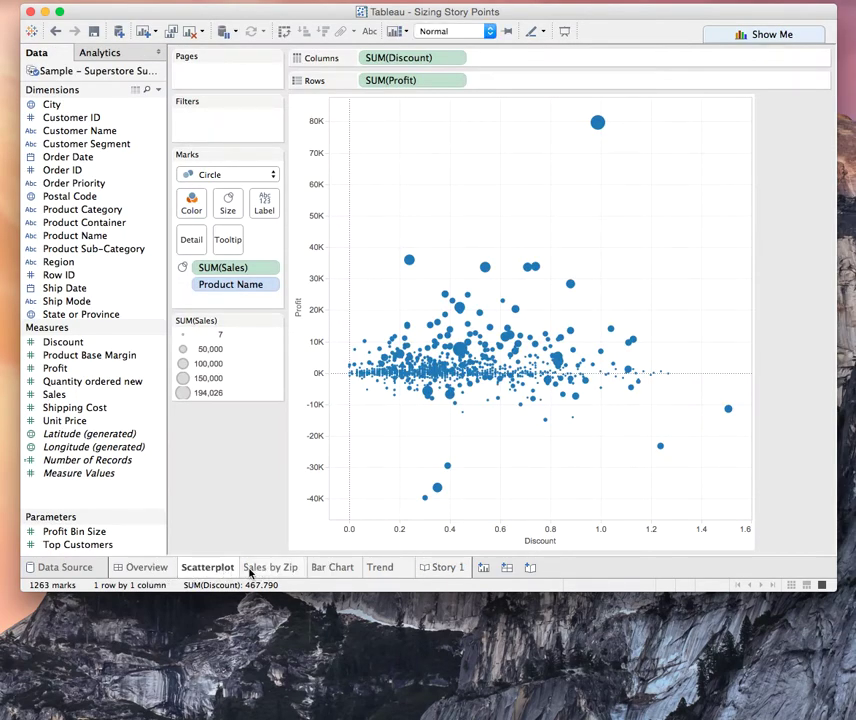
left_click(445, 569)
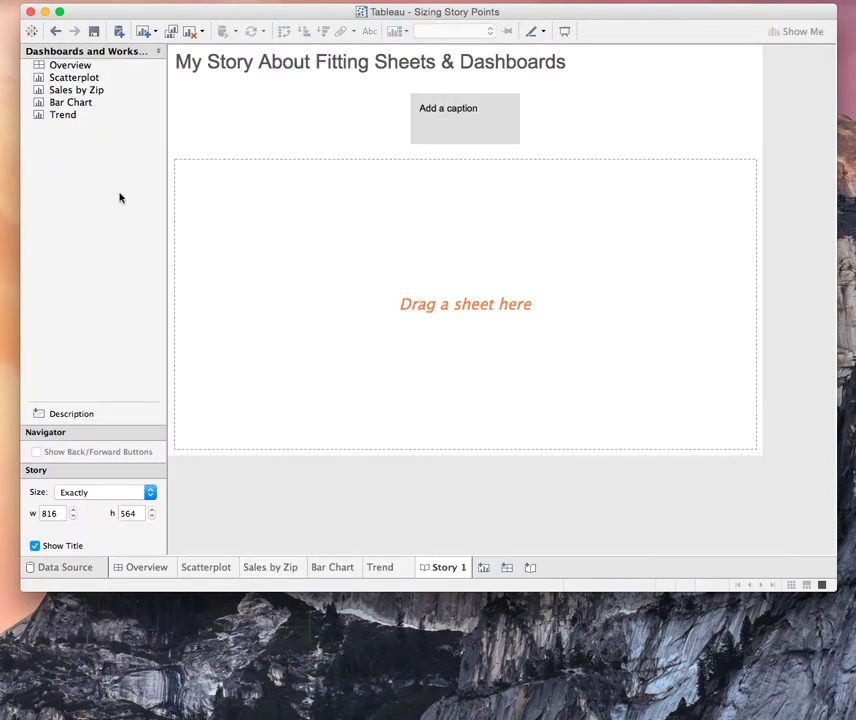
mouse_move(74, 82)
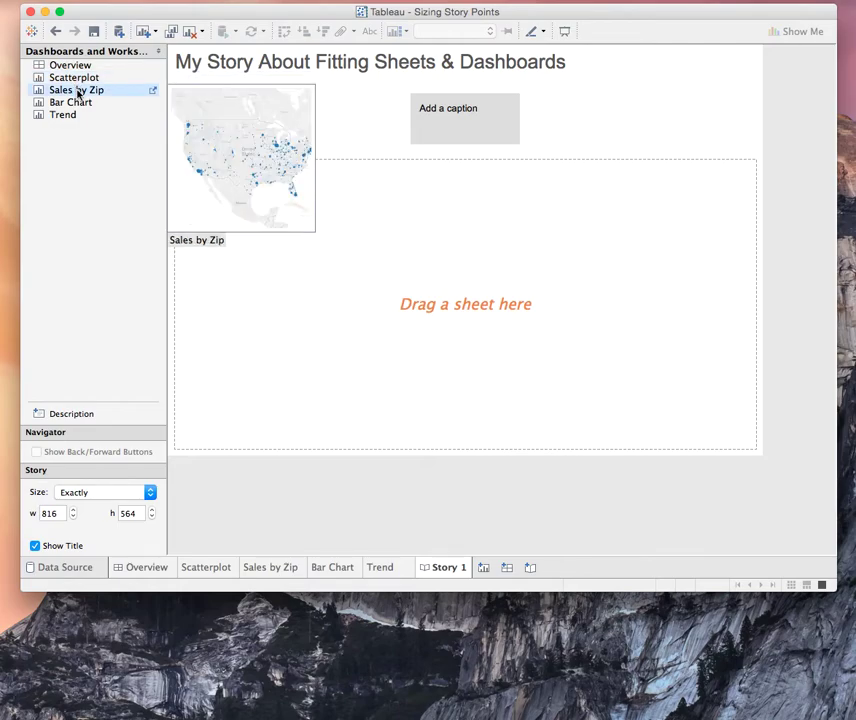
Place the Sales by Zip map in the first story point and hide its SUM(Sales) size legend
left_click_drag(77, 93, 375, 254)
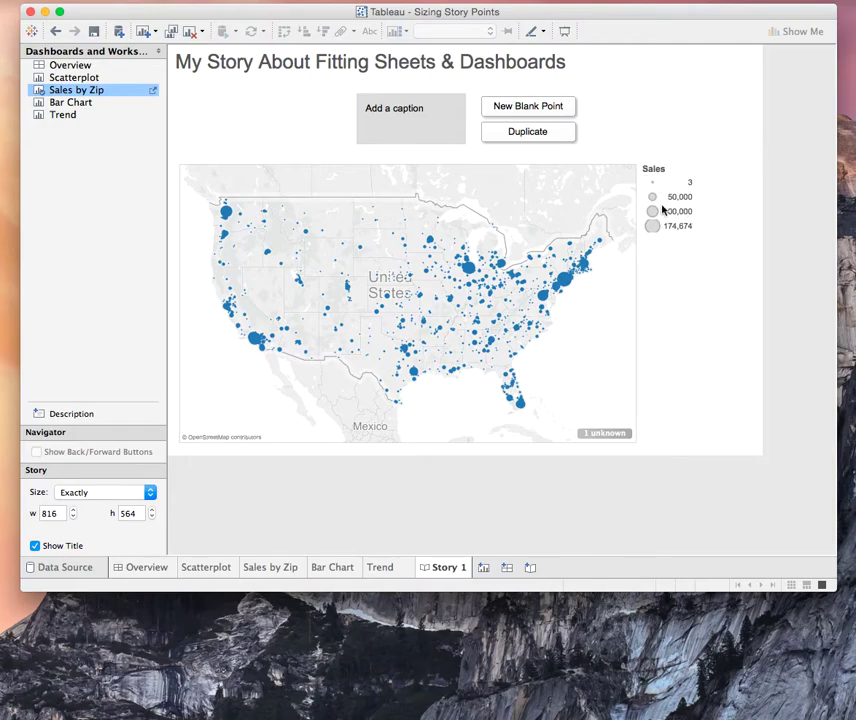
left_click(272, 568)
left_click(276, 322)
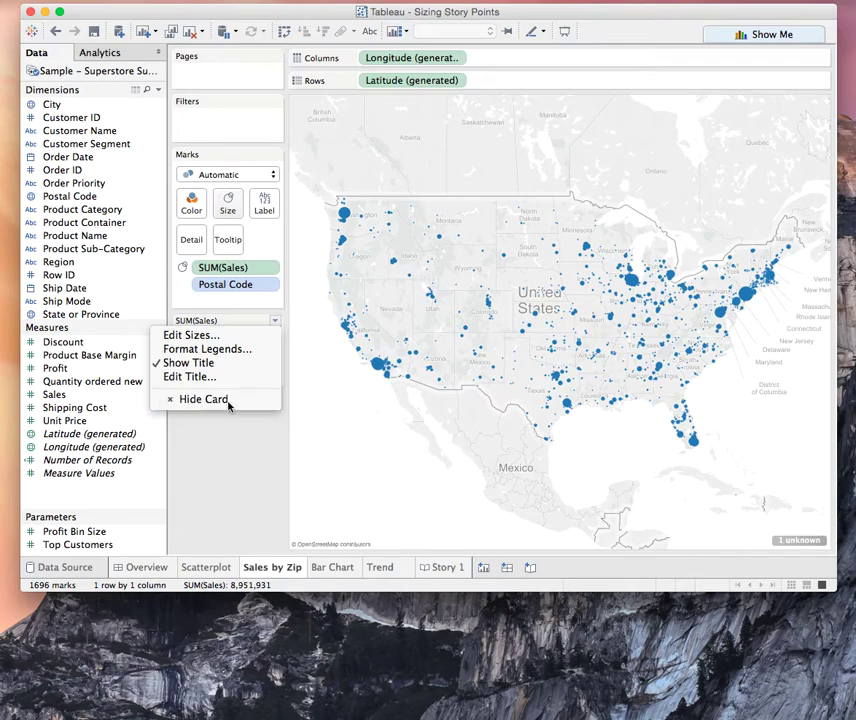
left_click(229, 401)
left_click(448, 572)
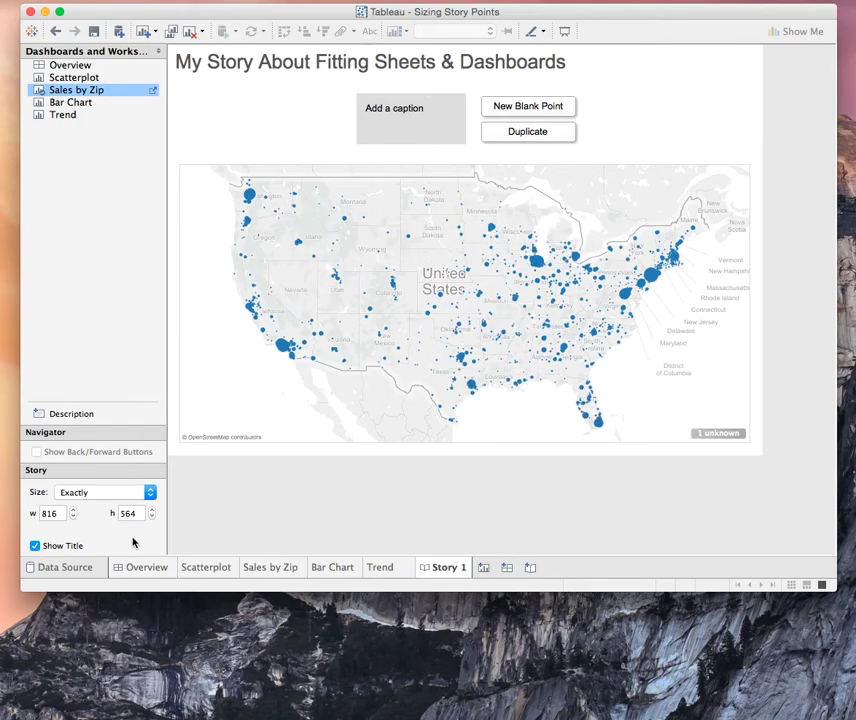
left_click(73, 516)
left_click(73, 517)
left_click(73, 510)
left_click(73, 510)
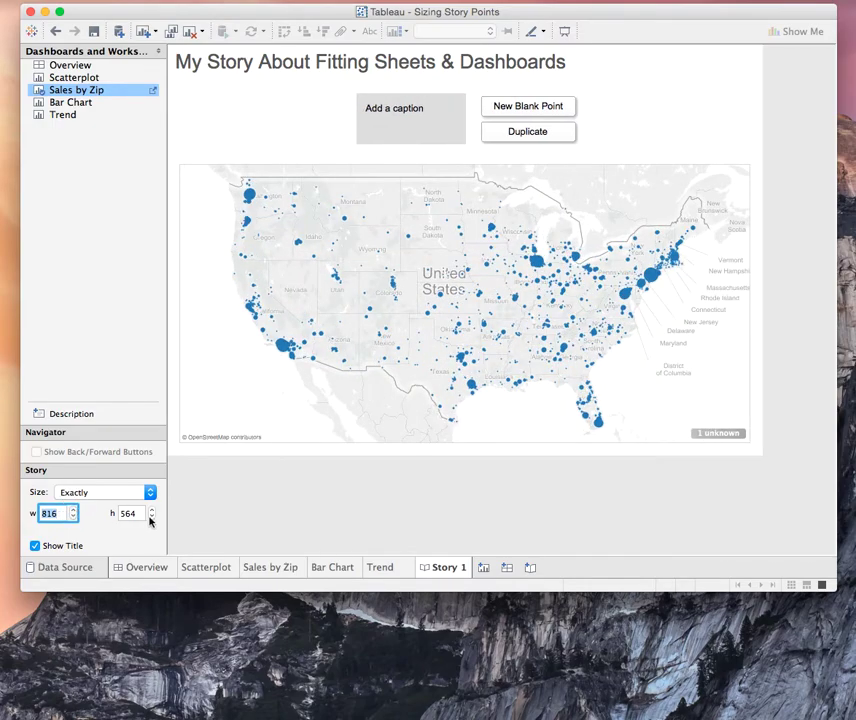
left_click(154, 517)
left_click(155, 511)
left_click(155, 511)
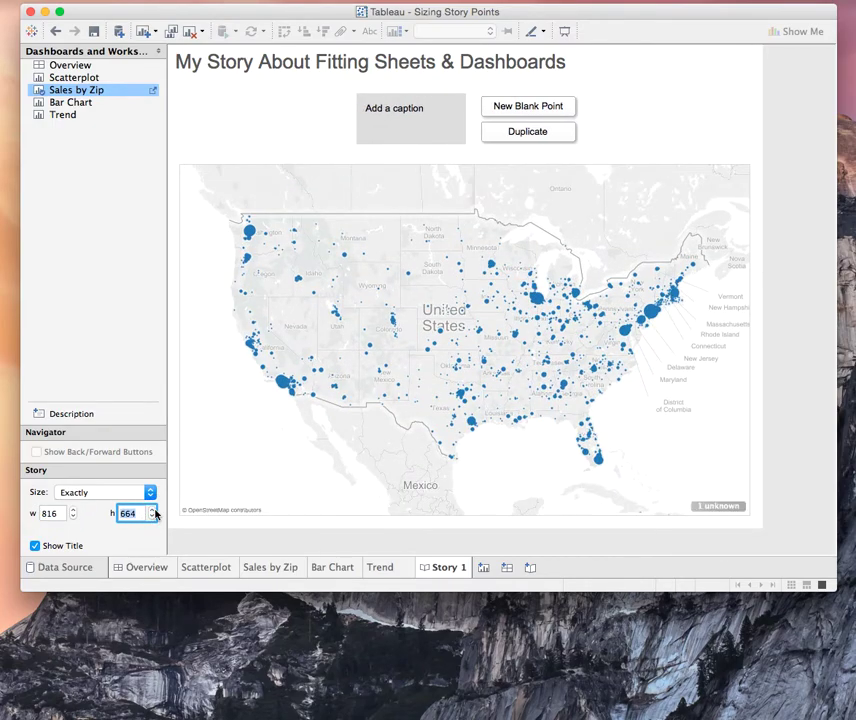
left_click(154, 517)
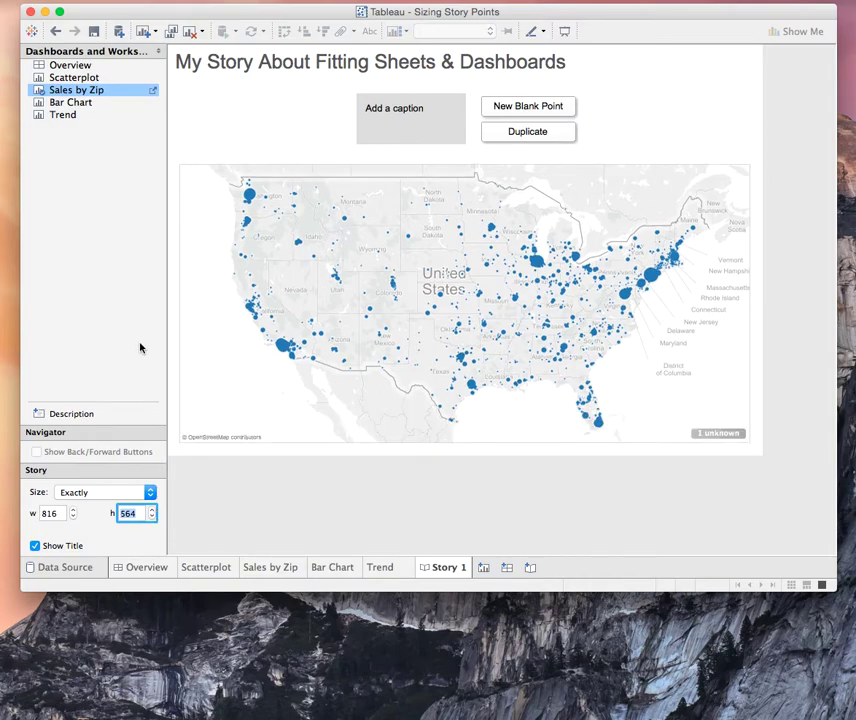
left_click(268, 567)
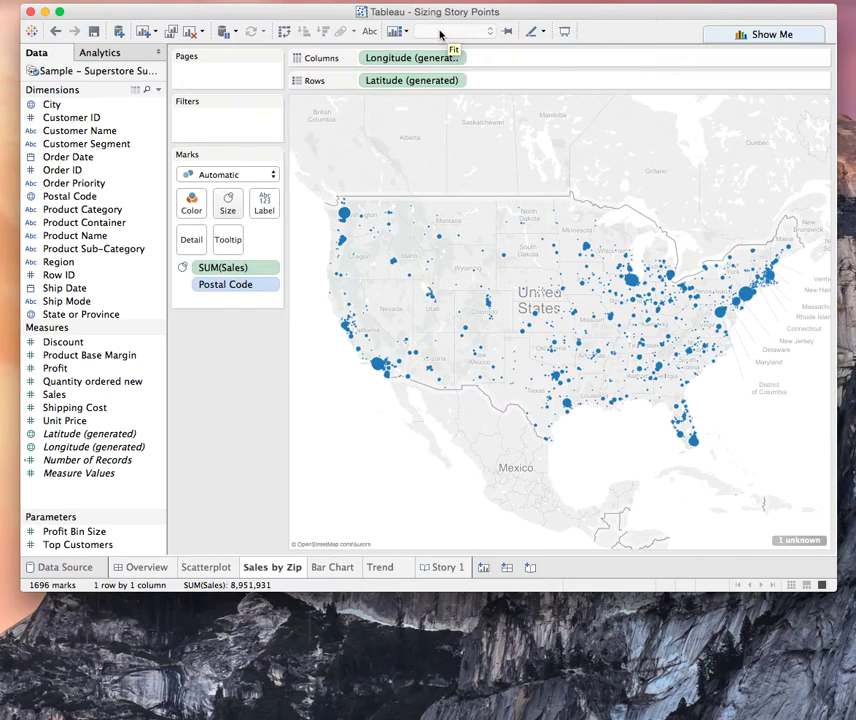
left_click(440, 569)
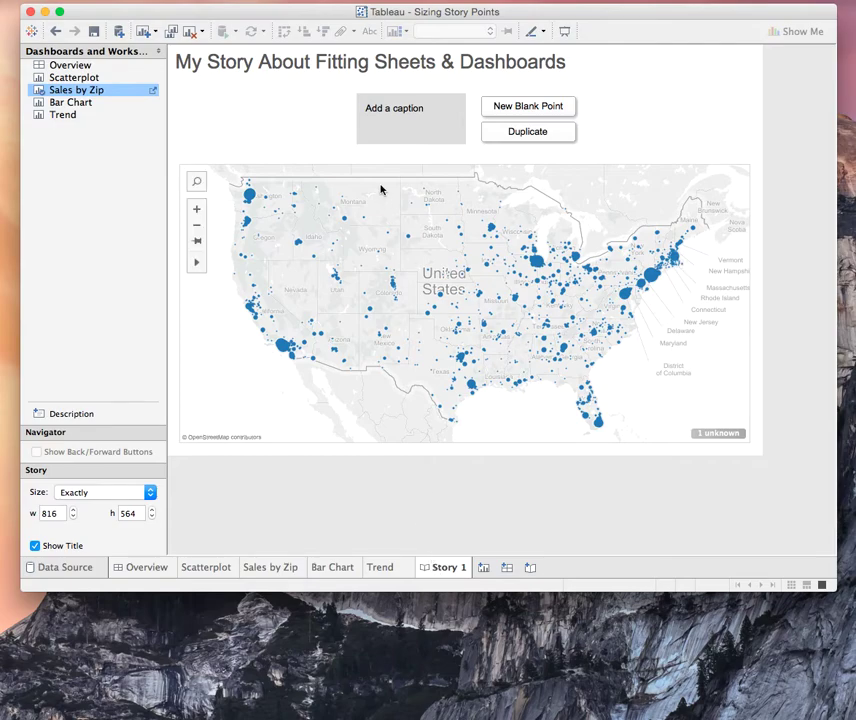
Caption the map point 'Sales by Zip' and add a new blank story point
left_click(410, 122)
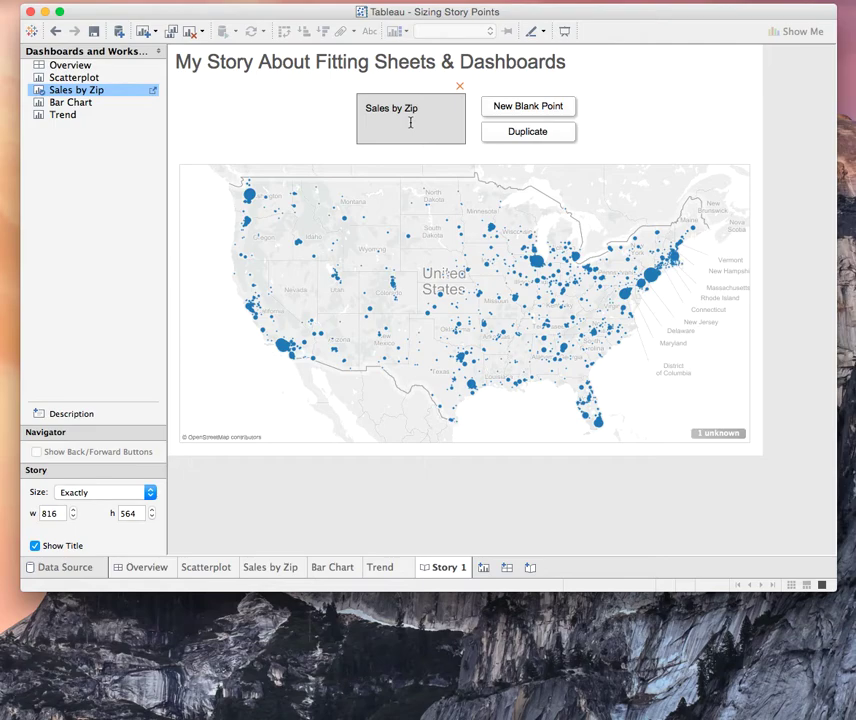
left_click(527, 106)
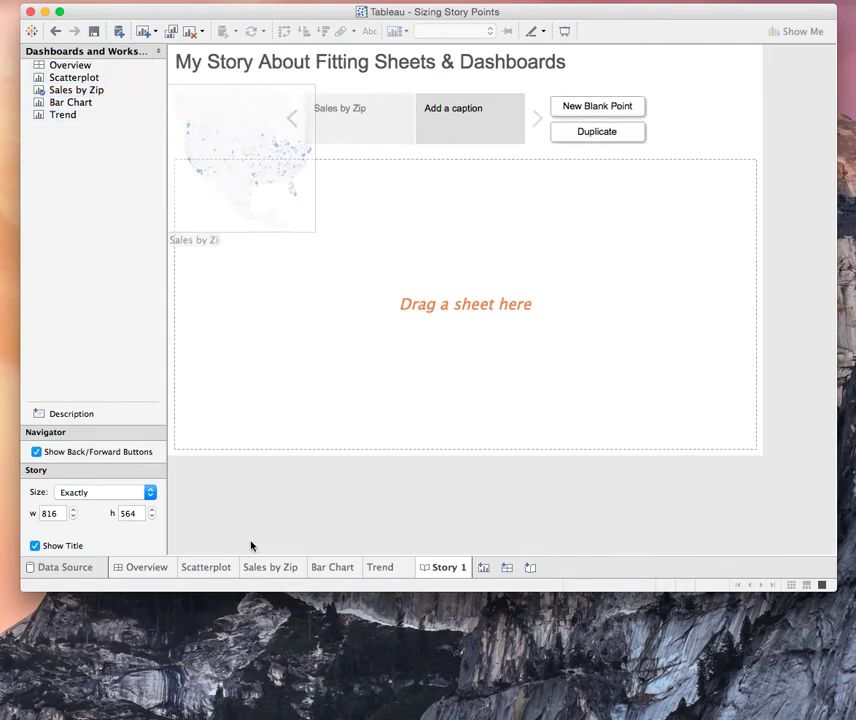
left_click(334, 567)
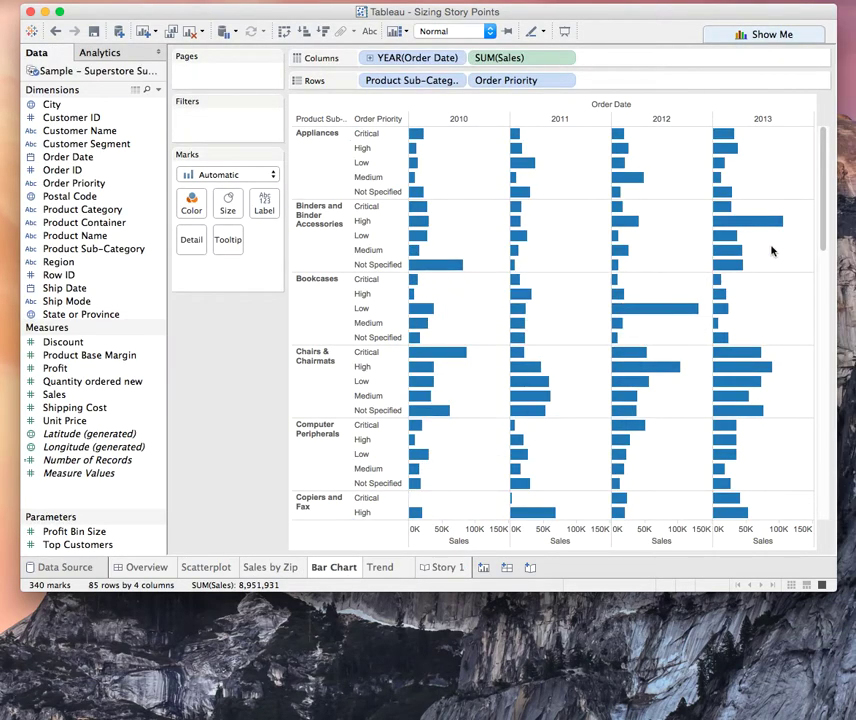
left_click(449, 567)
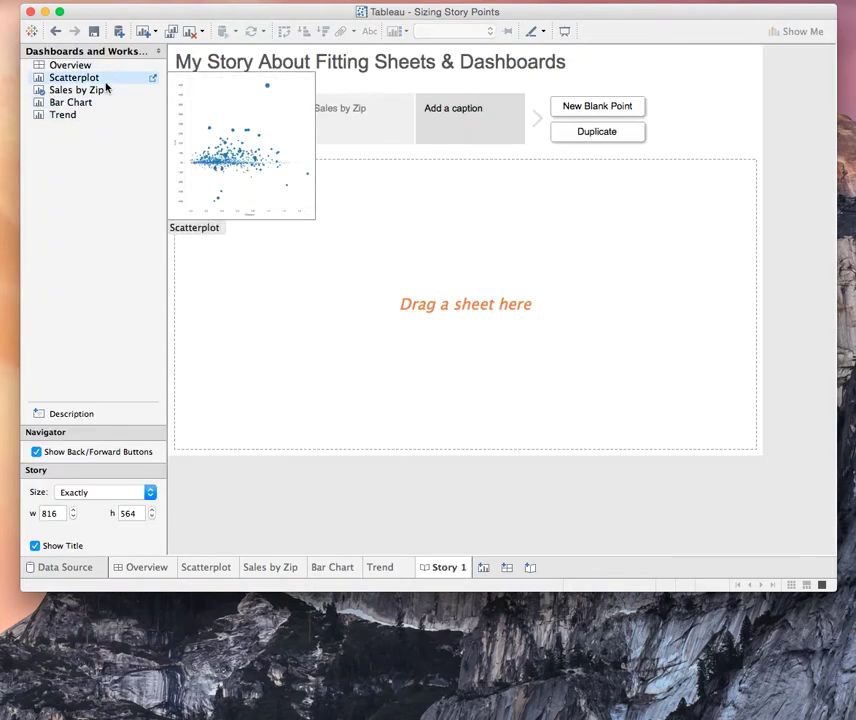
Place the Bar Chart in the new story point and open its worksheet
left_click_drag(70, 102, 391, 317)
left_click_drag(743, 212, 747, 172)
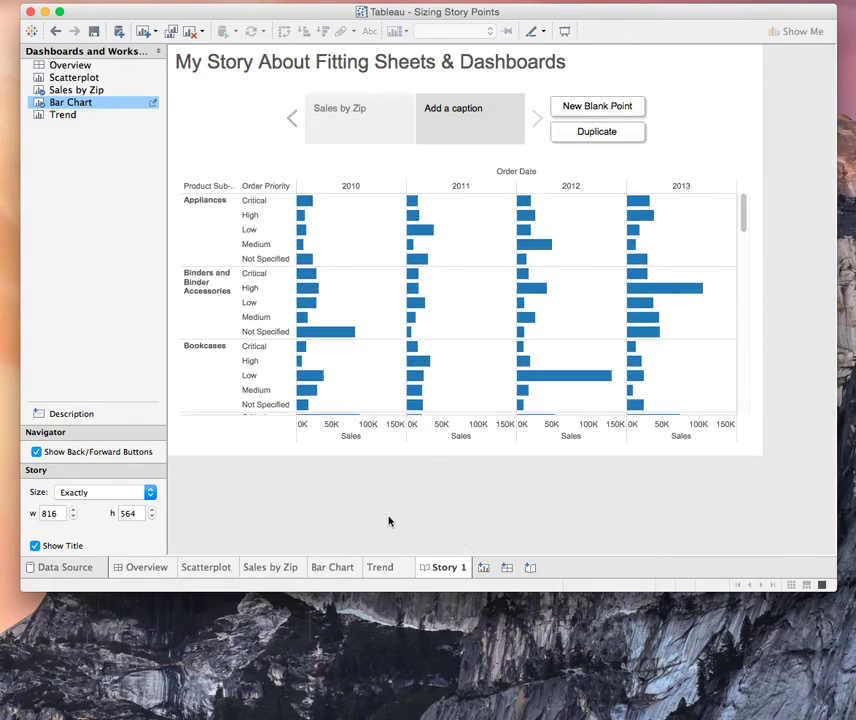
left_click(335, 567)
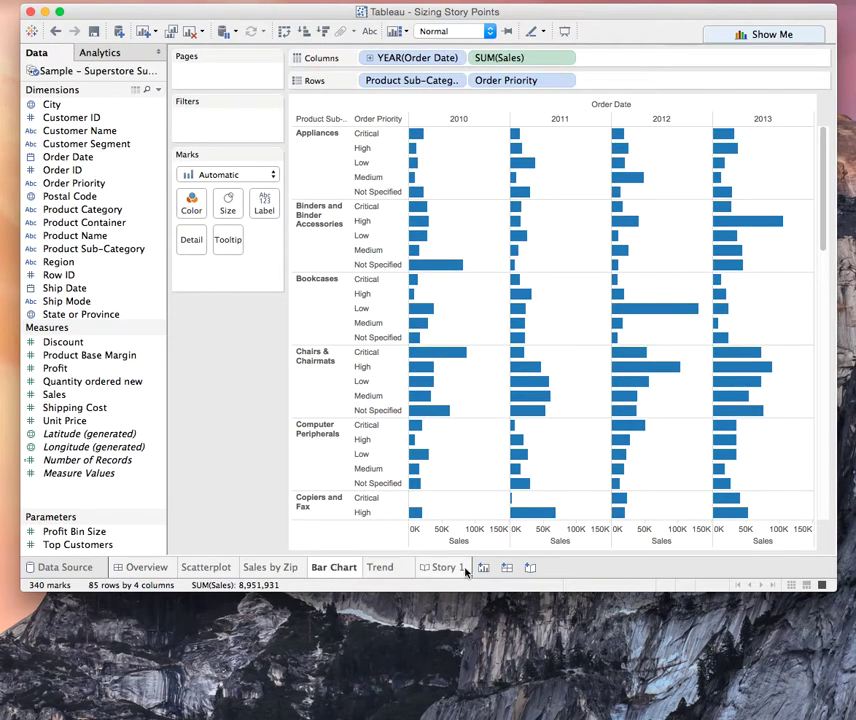
Set the Bar Chart sheet's fit to Entire View and check it in Story 1
left_click(463, 568)
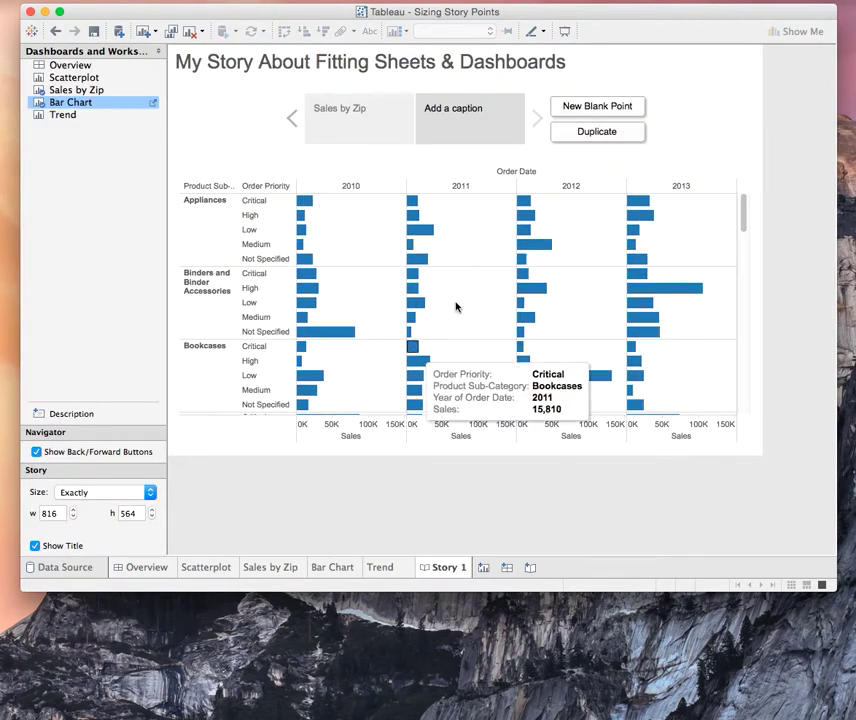
left_click(333, 567)
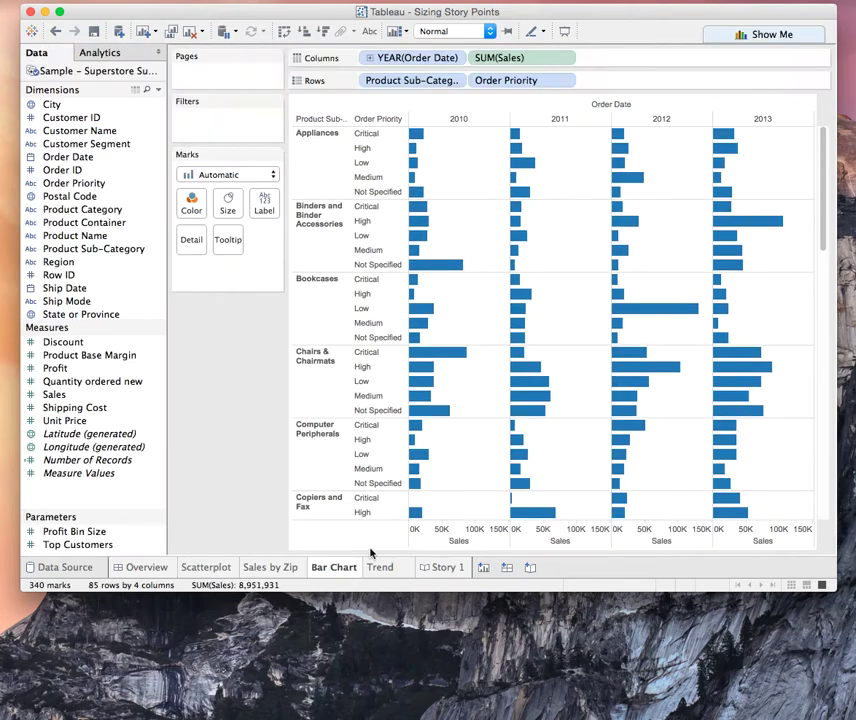
left_click(441, 31)
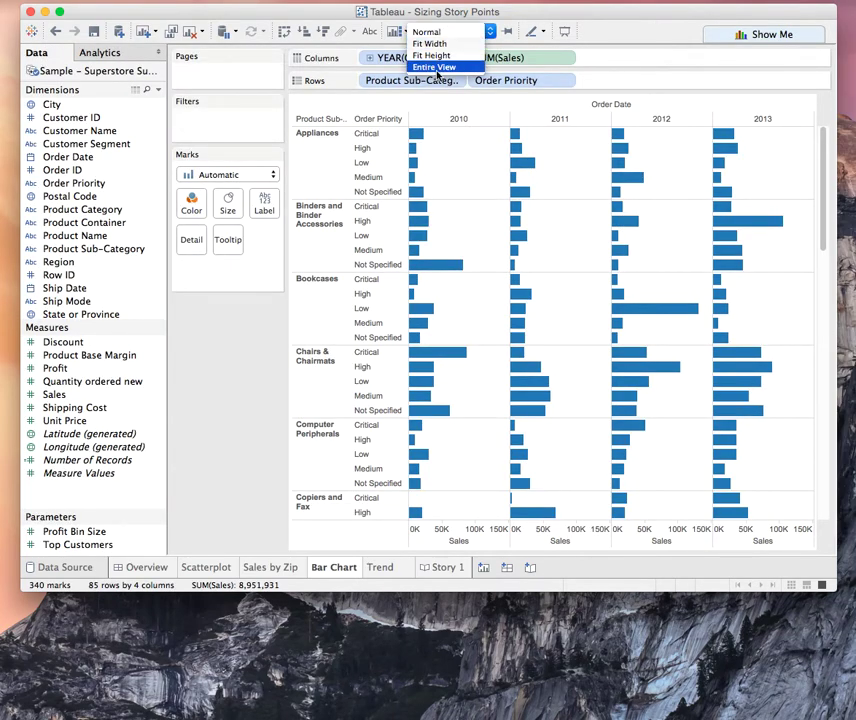
left_click(437, 68)
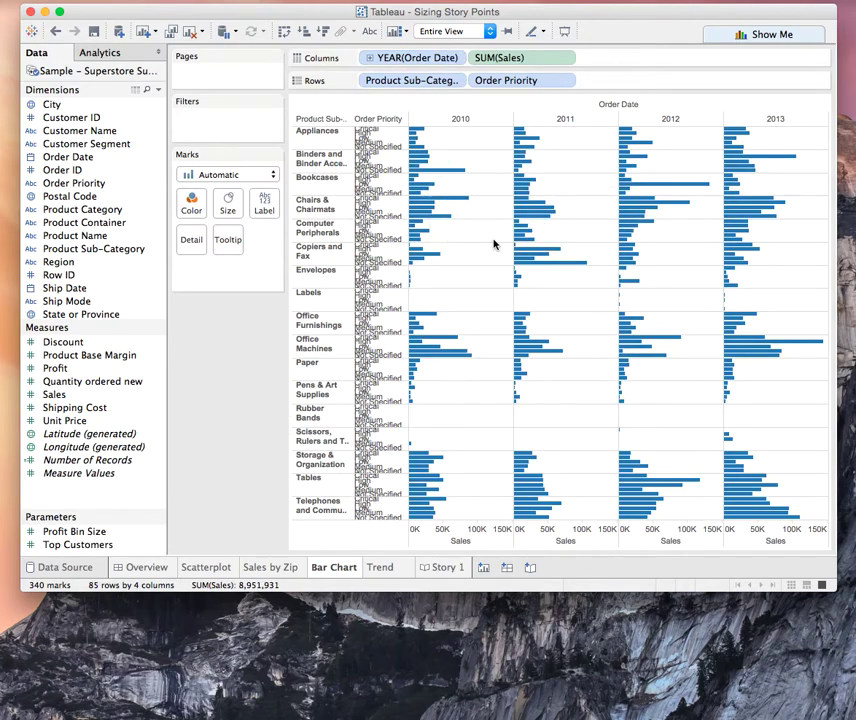
left_click(447, 567)
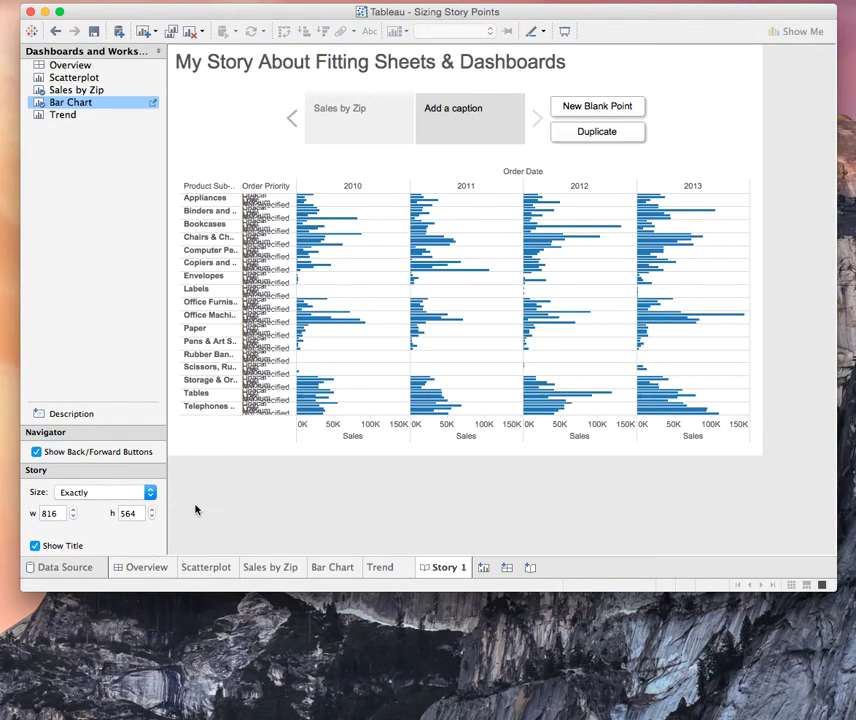
Keep the story width at 816 and set its height to 664
left_click(73, 510)
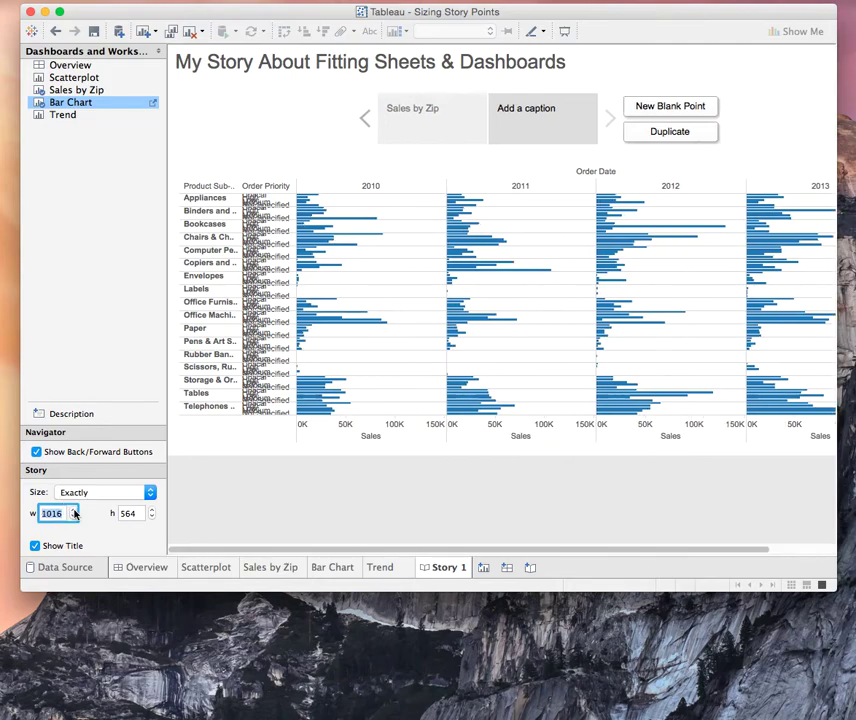
left_click(73, 517)
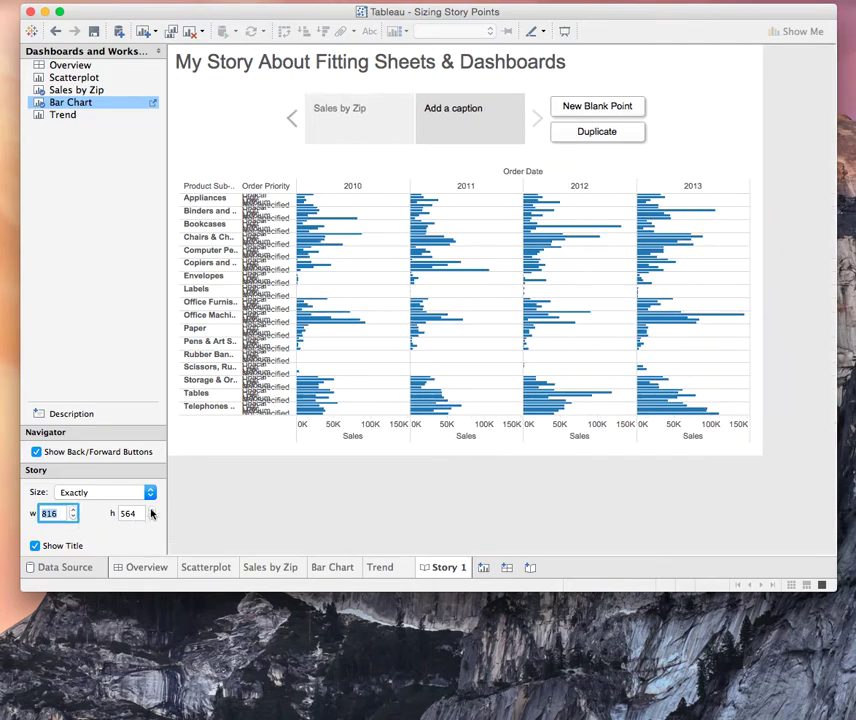
left_click(152, 510)
left_click(152, 510)
left_click(152, 516)
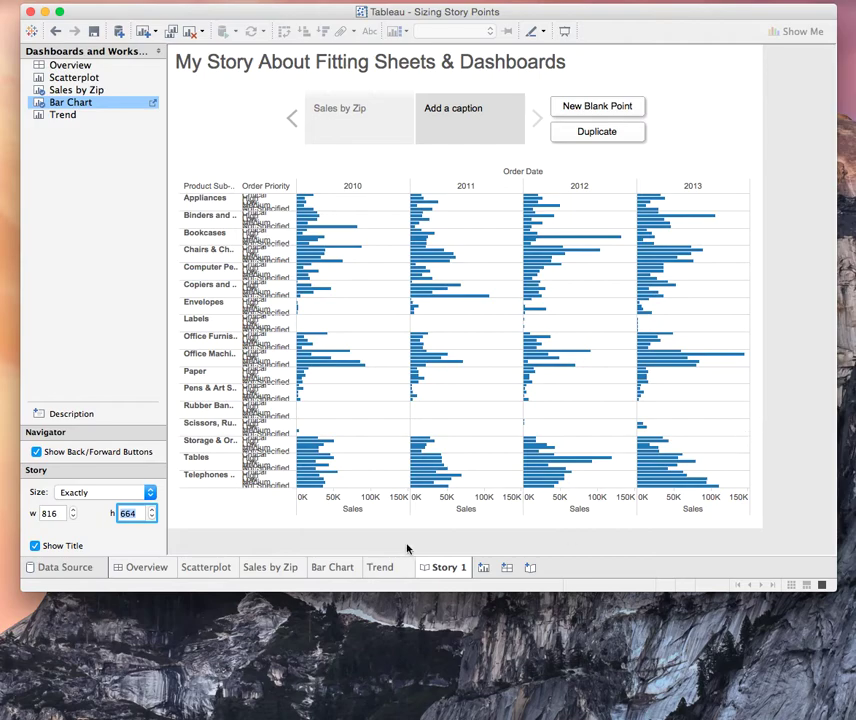
Caption the bar chart point 'Use fit entire view on a worksheet'
left_click(342, 568)
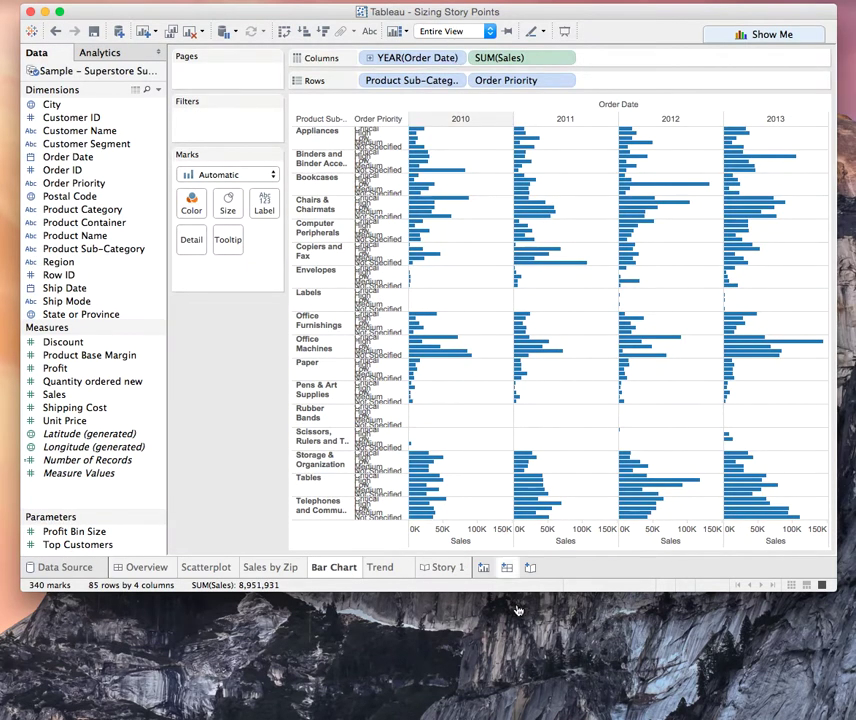
left_click(452, 570)
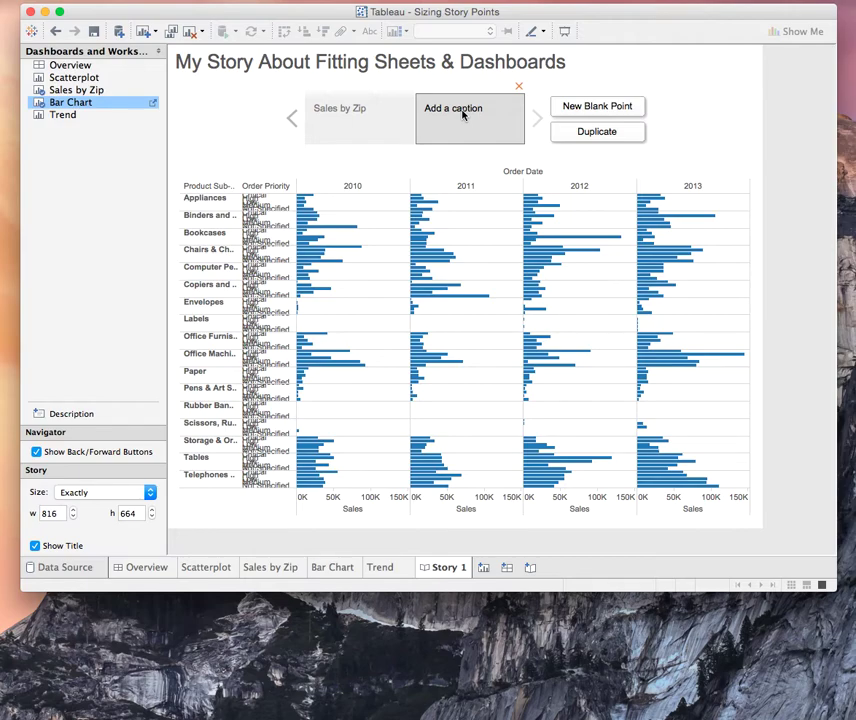
double_click(463, 114)
Add a story point holding the Trend sheet and make its MONTH field discrete
left_click(583, 112)
left_click_drag(68, 120, 453, 317)
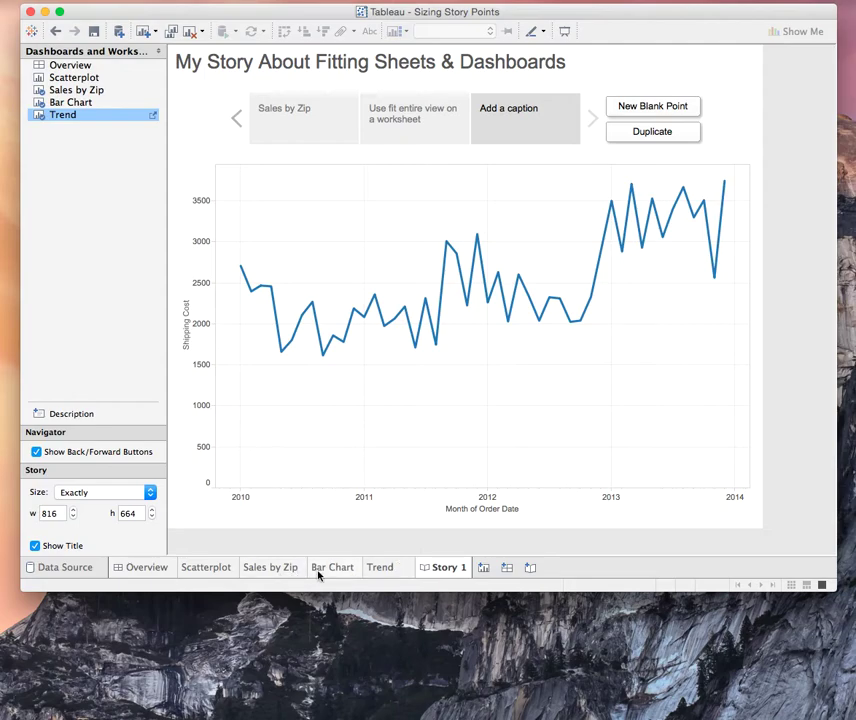
left_click(381, 568)
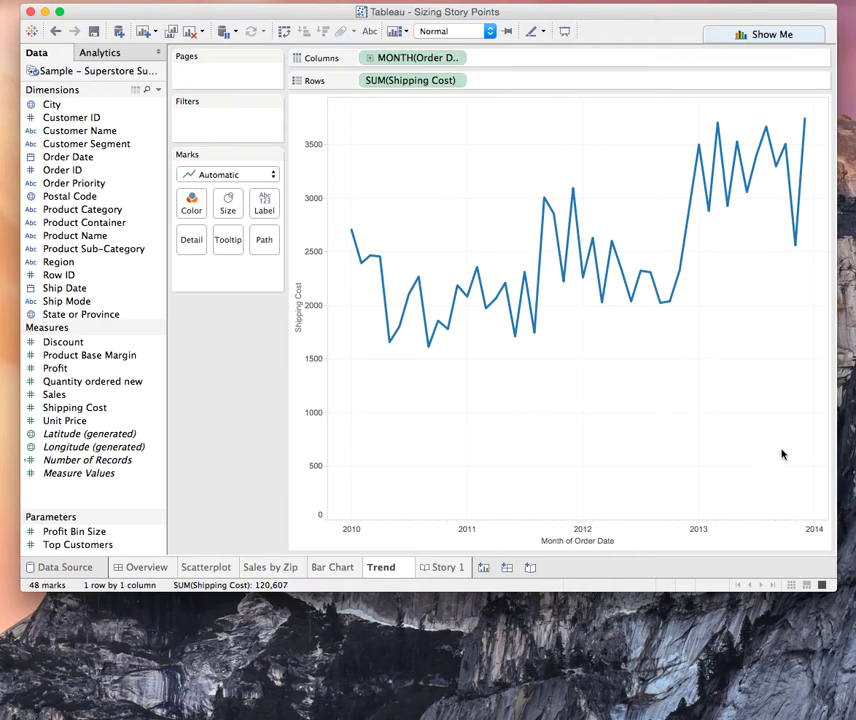
left_click(456, 58)
left_click(412, 426)
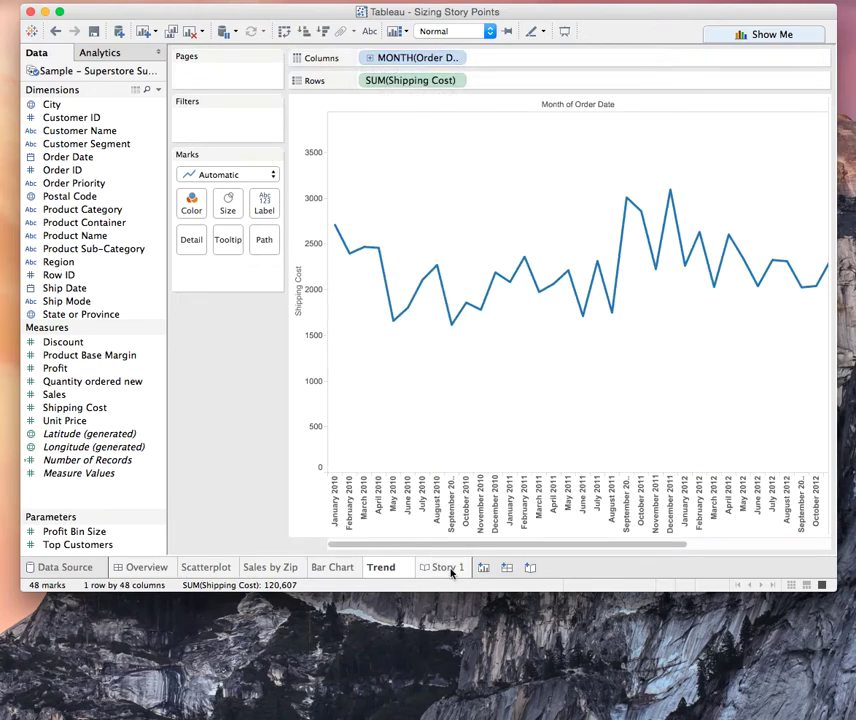
left_click(451, 568)
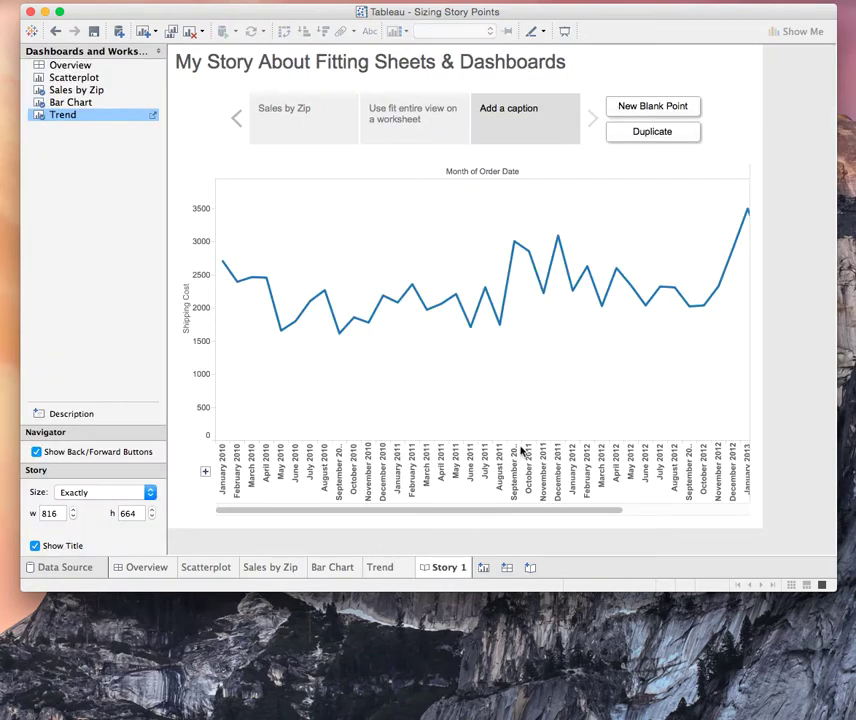
left_click_drag(489, 512, 262, 516)
Fit the Trend chart to Entire View and review it in Story 1
left_click(381, 567)
left_click(443, 31)
left_click(440, 68)
left_click(452, 568)
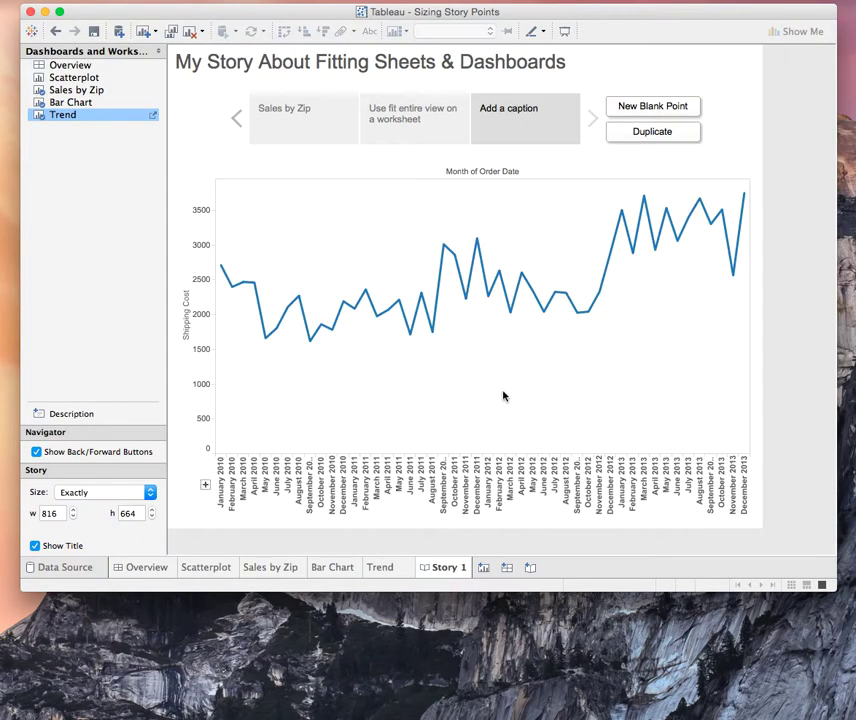
left_click(73, 510)
Caption the Trend point 'Use fit entire view on a worksheet' and add a new blank story point
left_click(73, 517)
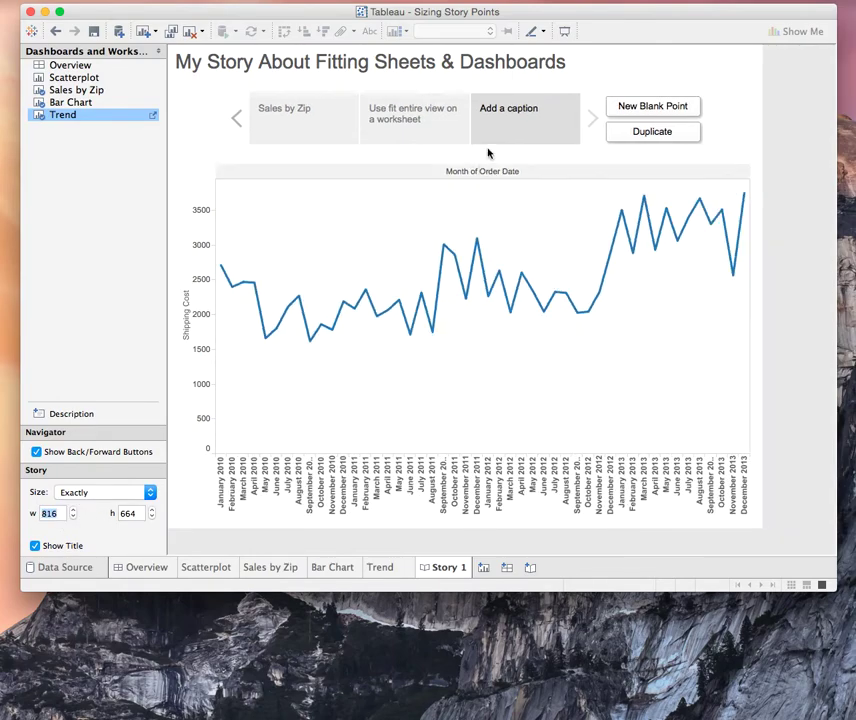
double_click(511, 124)
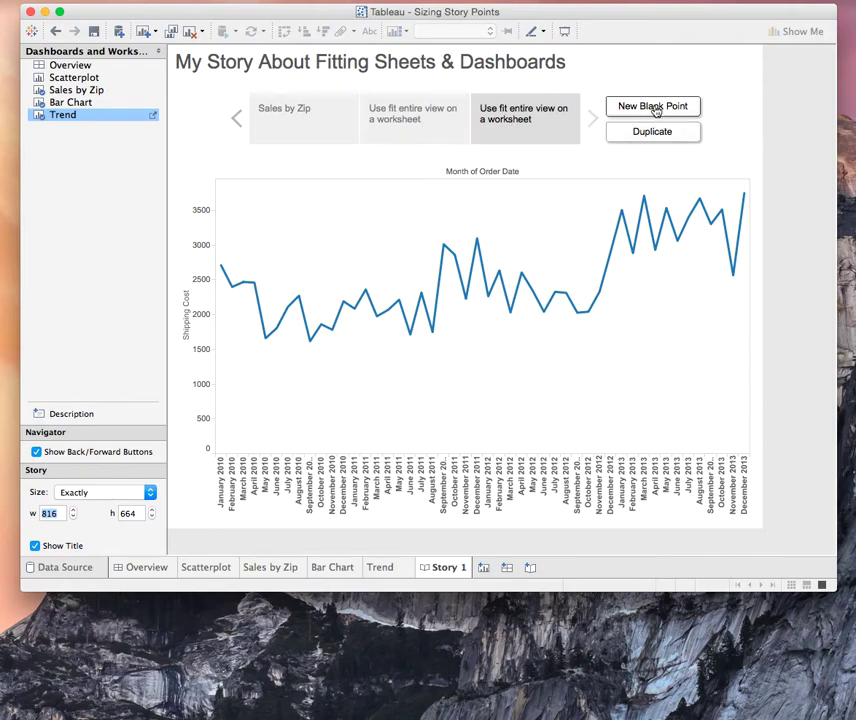
left_click(653, 107)
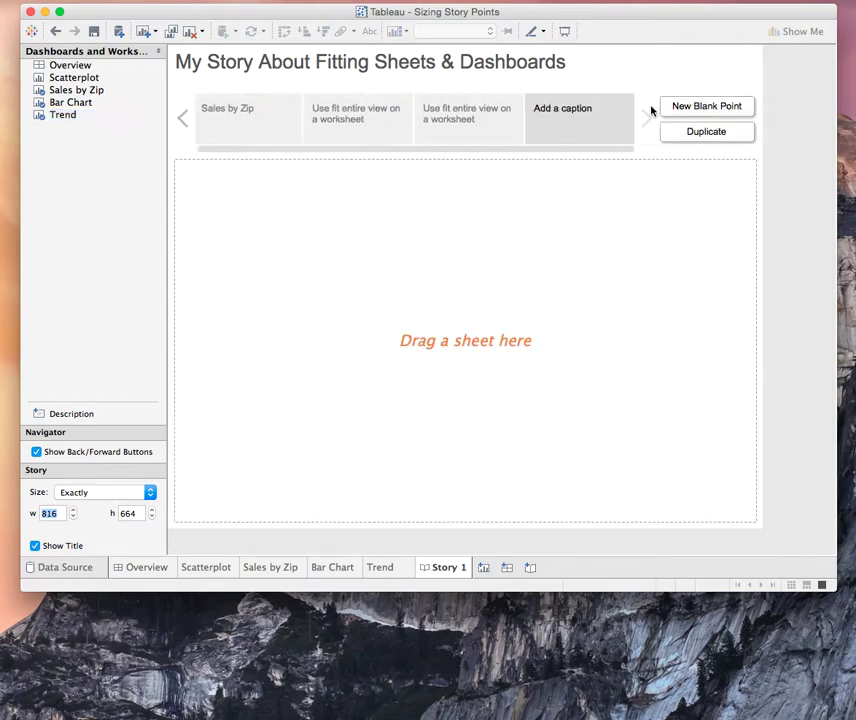
Create Dashboard 2 and size it to the Laptop preset (800 x 600)
left_click(507, 568)
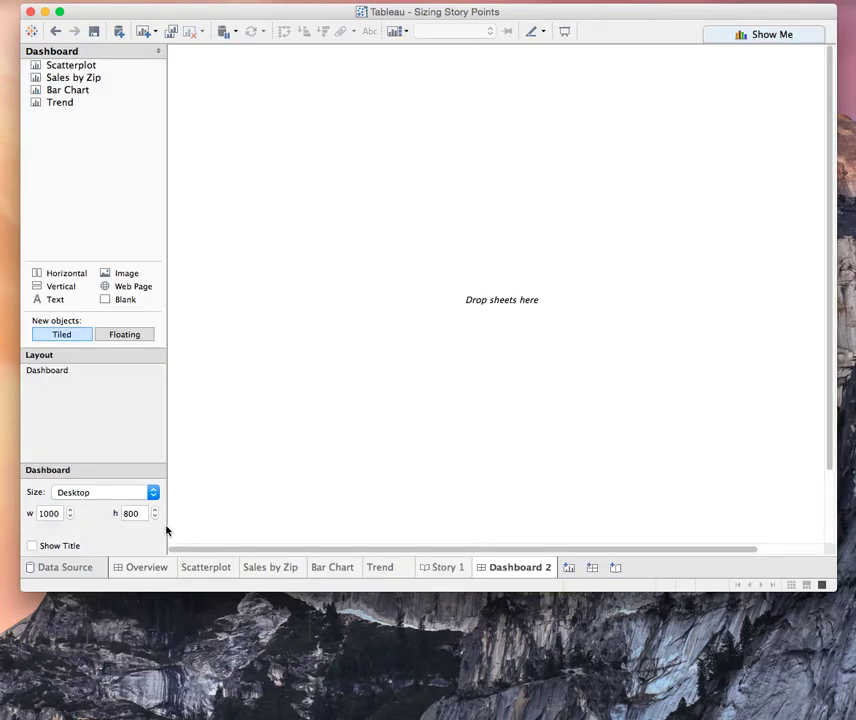
left_click(110, 492)
left_click(89, 480)
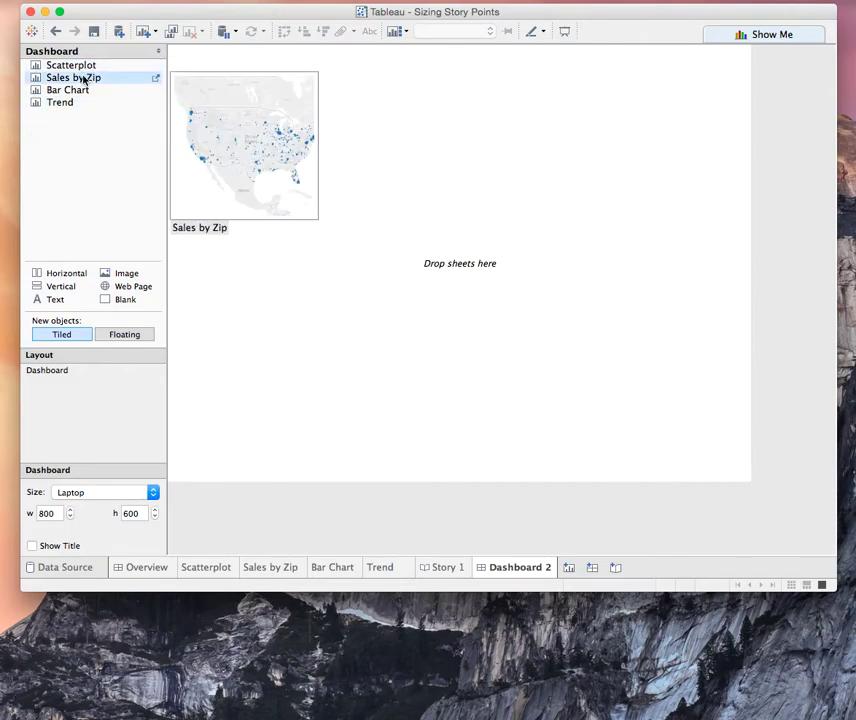
Tile Sales by Zip, Trend, Bar Chart and Scatterplot in a 2x2 grid and remove the Sales legend
left_click_drag(84, 80, 352, 135)
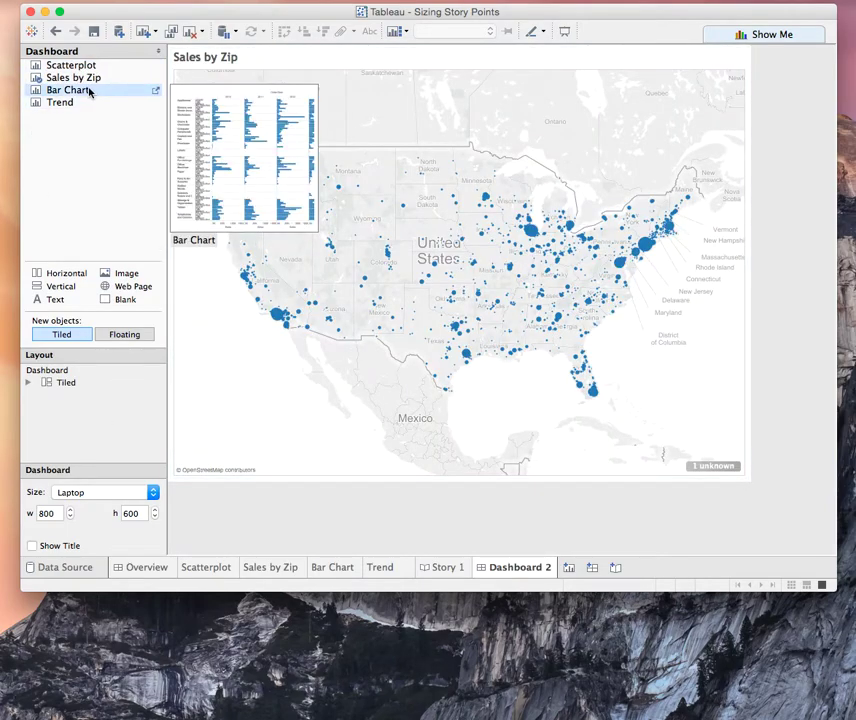
left_click_drag(71, 103, 362, 152)
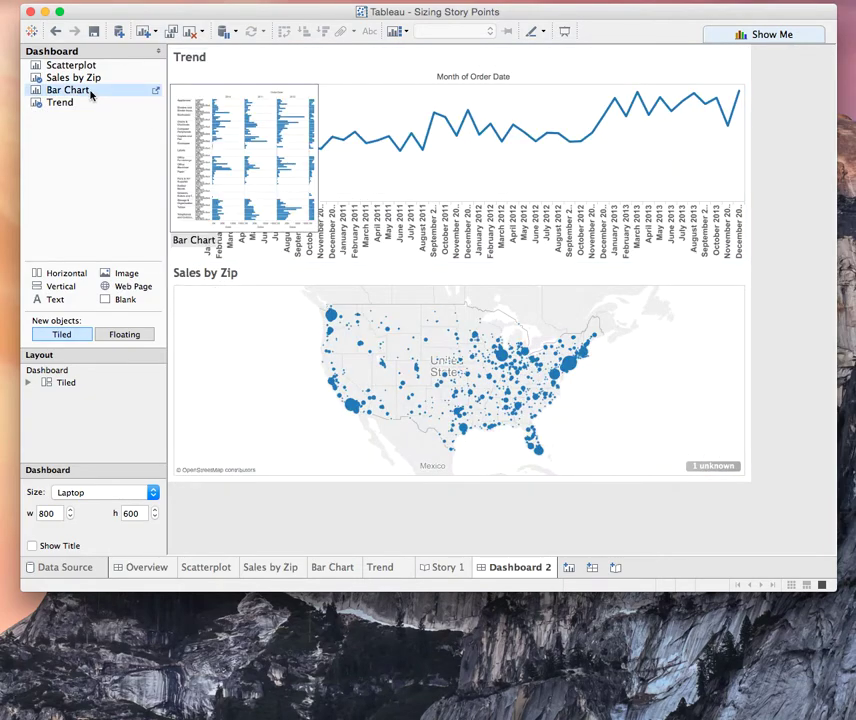
left_click_drag(90, 94, 603, 390)
left_click_drag(105, 63, 583, 150)
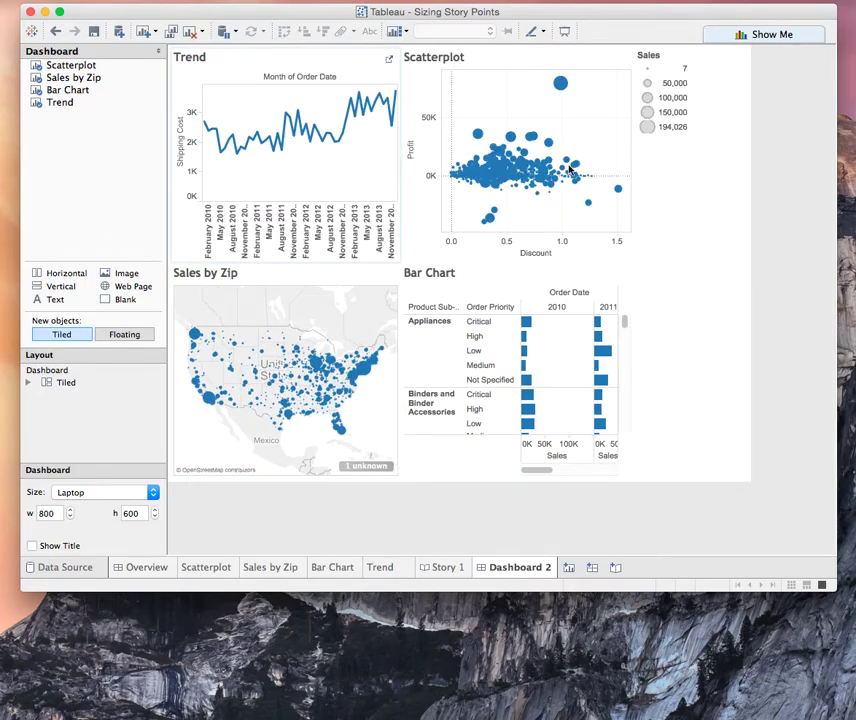
left_click(711, 455)
left_click(739, 48)
left_click(531, 313)
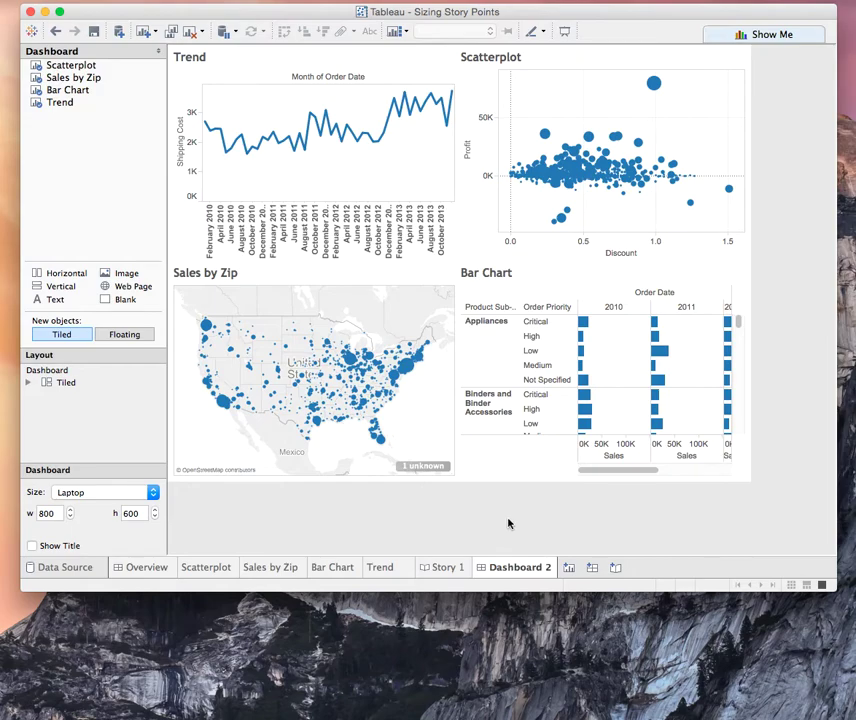
Drop Dashboard 2 into Story 1's blank fourth point
left_click(447, 568)
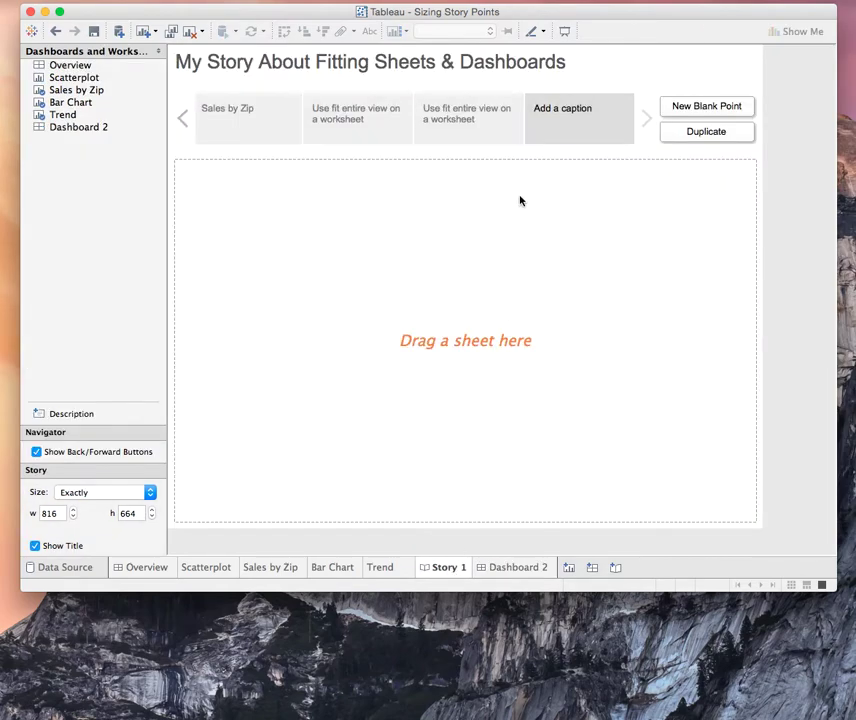
mouse_move(110, 90)
left_click_drag(95, 128, 474, 296)
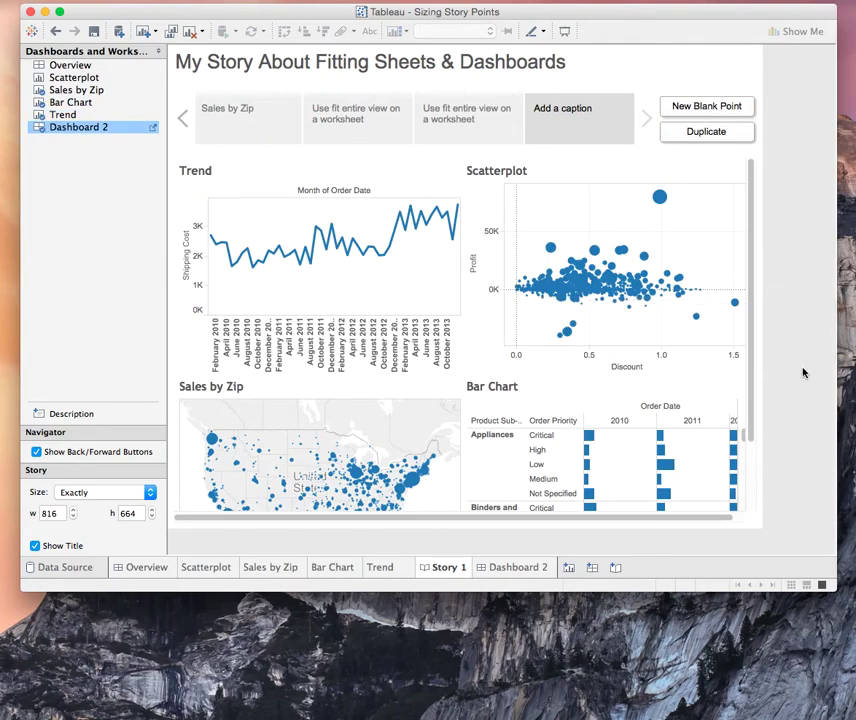
left_click_drag(749, 354, 743, 229)
left_click_drag(712, 518, 618, 524)
Set Dashboard 2's size to fit the story exactly at 800 x 500
left_click(540, 569)
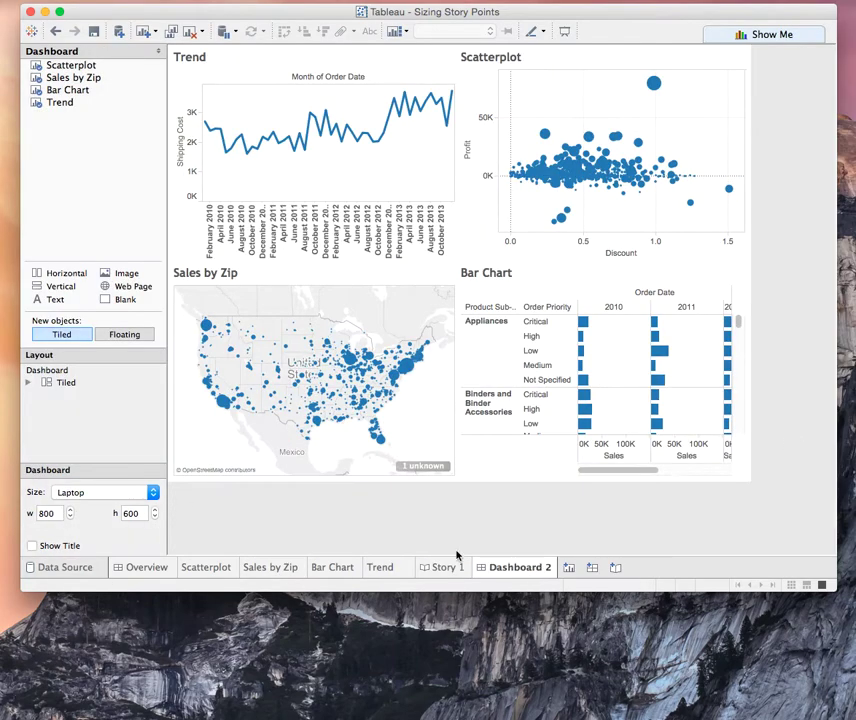
left_click(112, 493)
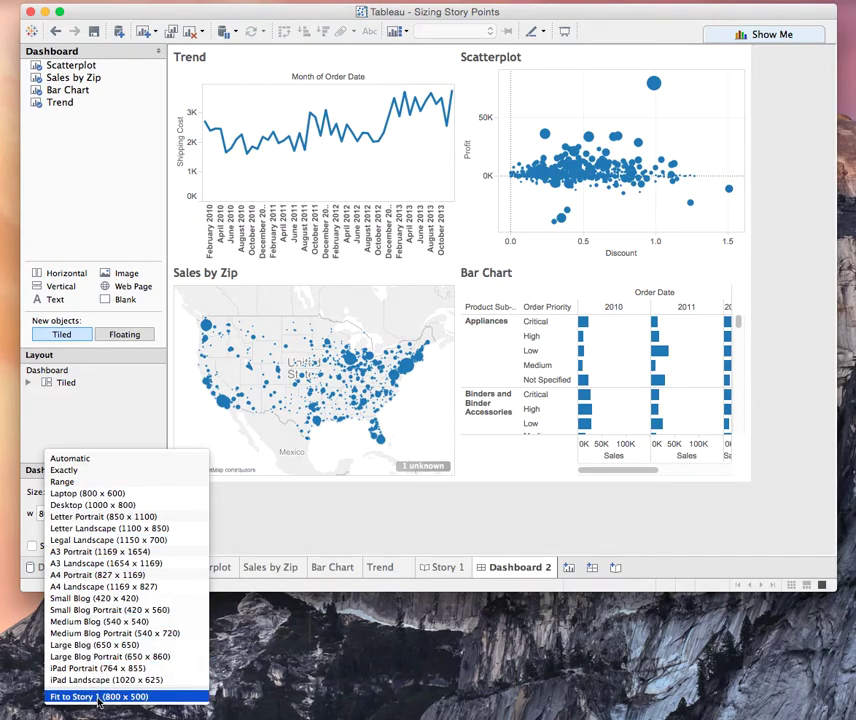
left_click(98, 697)
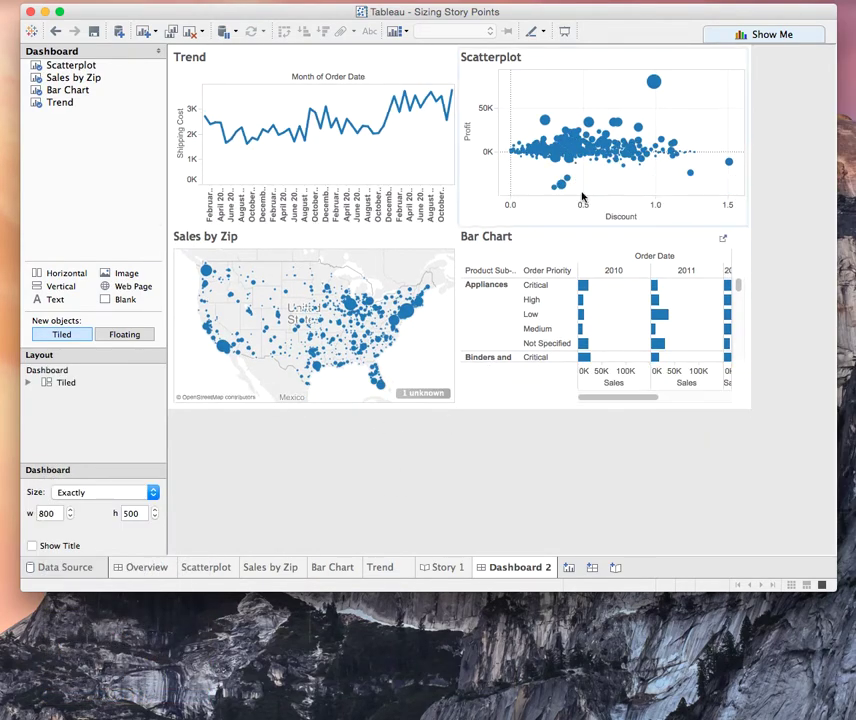
Shrink Story 1 to 716 x 564, then recheck Dashboard 2's size choices without changing them
left_click(445, 568)
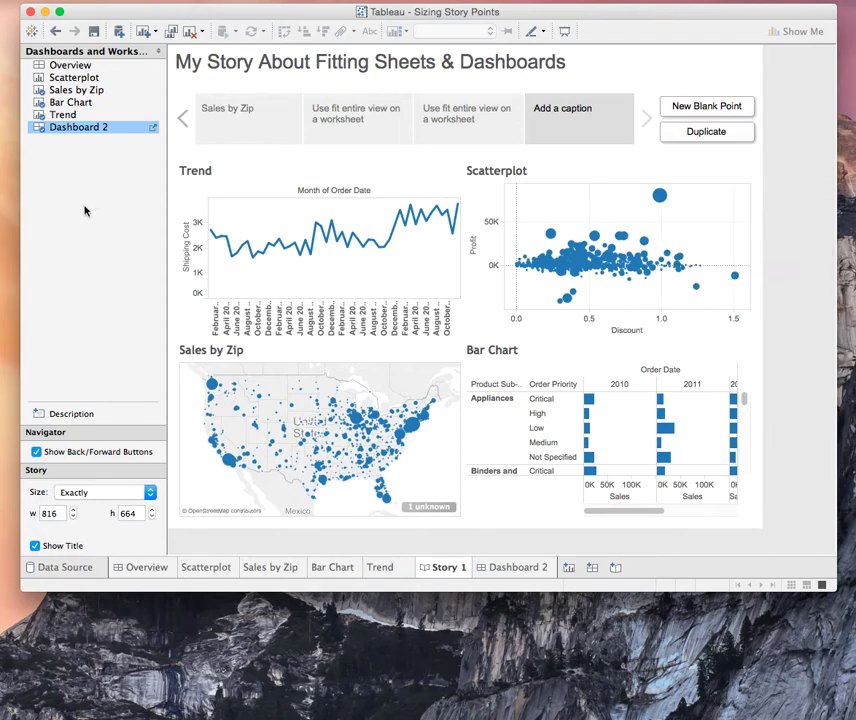
left_click(73, 517)
left_click(152, 517)
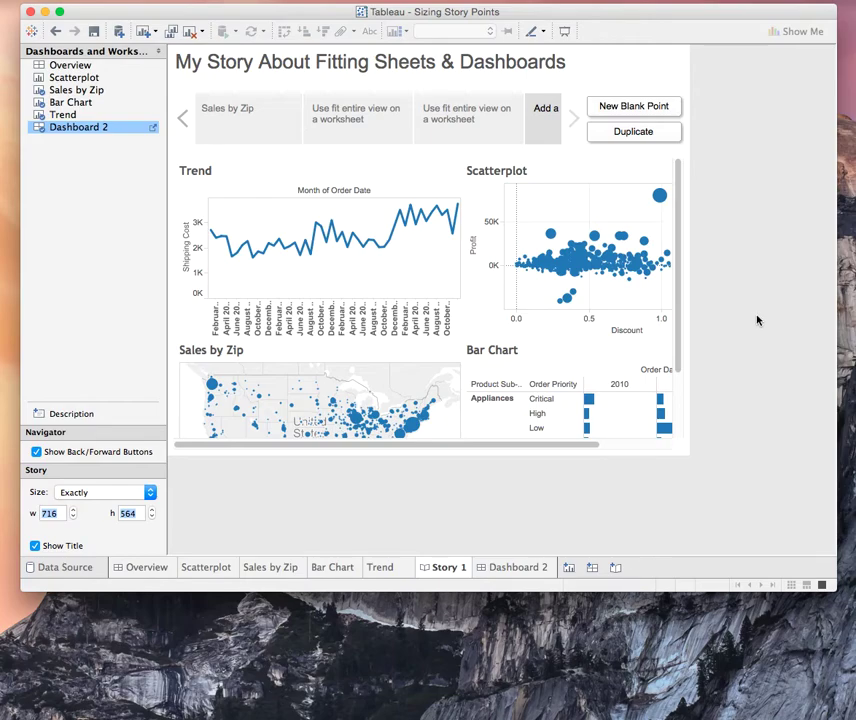
left_click(531, 569)
left_click(82, 492)
left_click(95, 450)
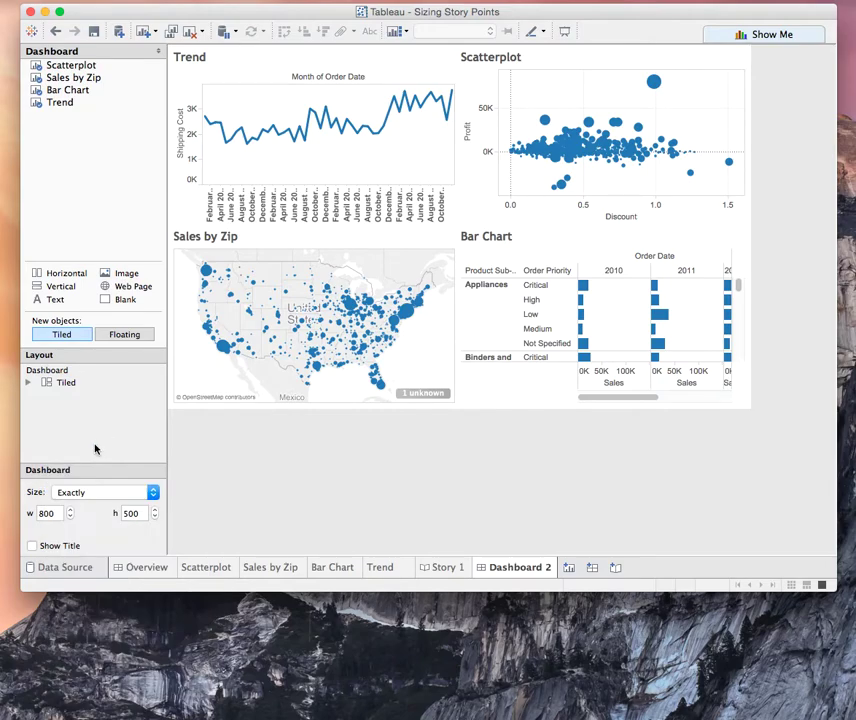
Refit Dashboard 2 exactly to the story at 700 x 400, then enlarge Story 1 back to 816 x 664
left_click(84, 494)
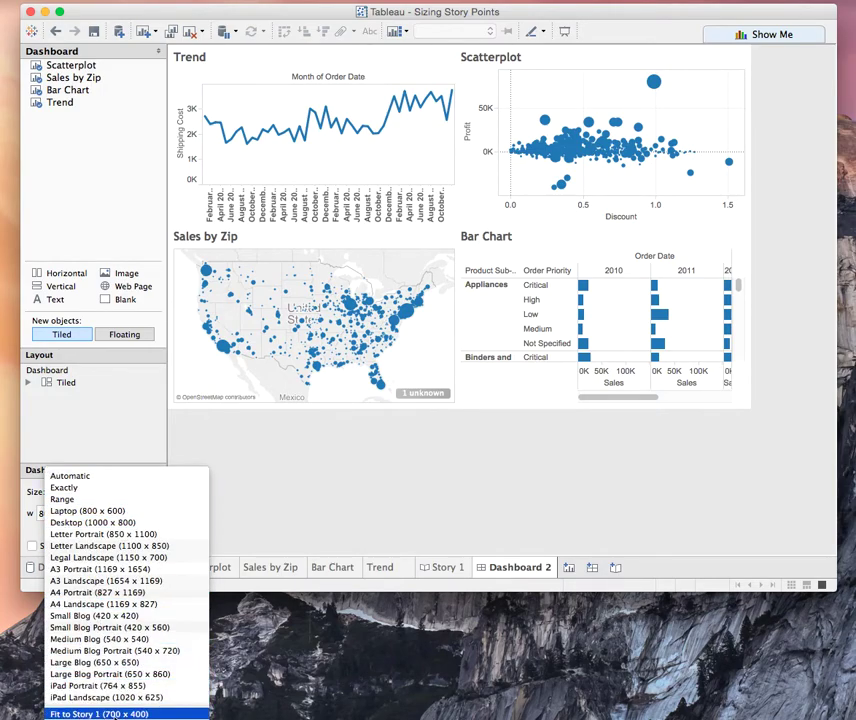
left_click(98, 714)
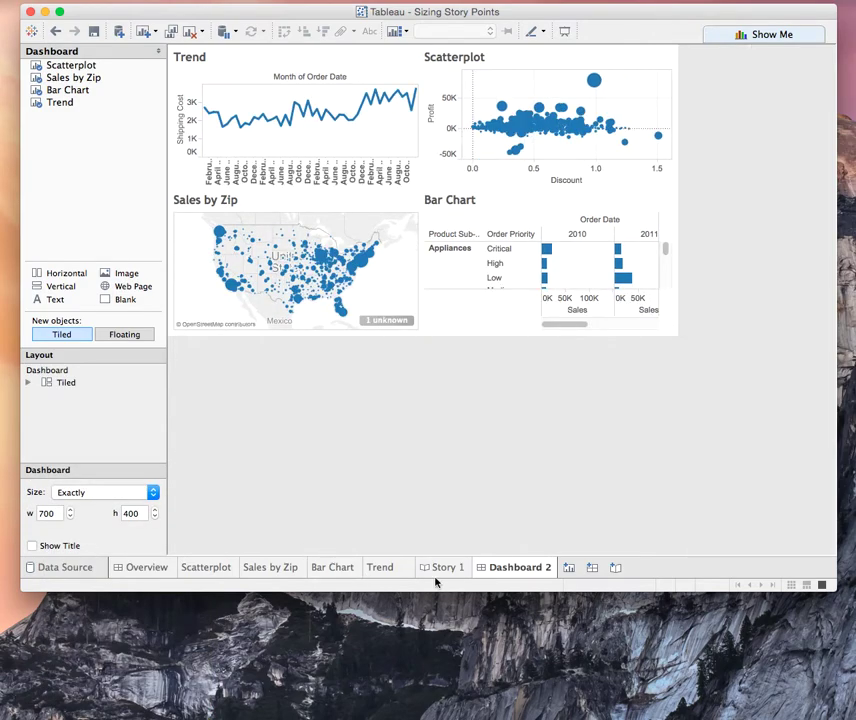
left_click(440, 567)
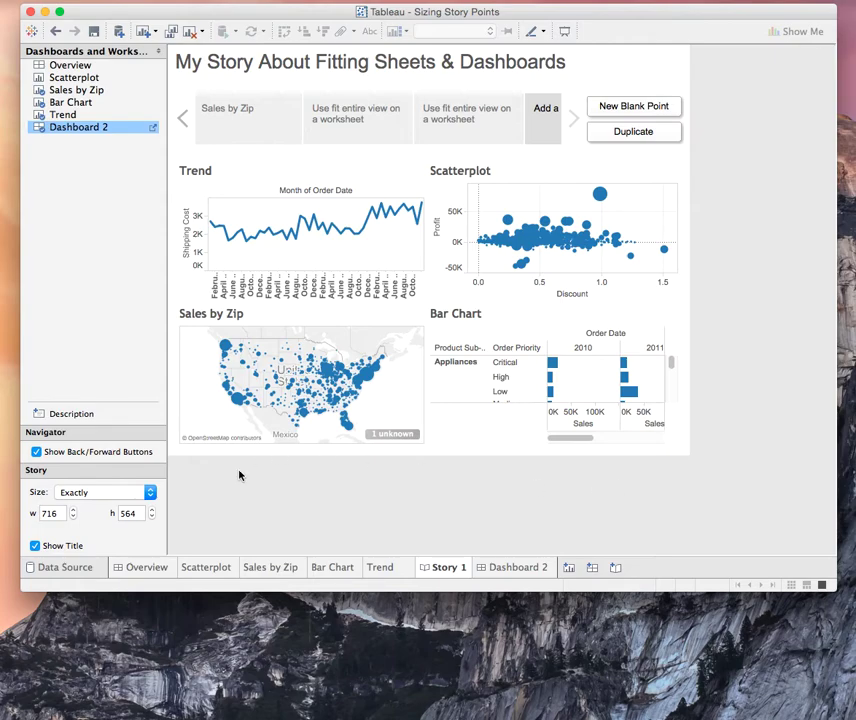
left_click(74, 511)
left_click(153, 510)
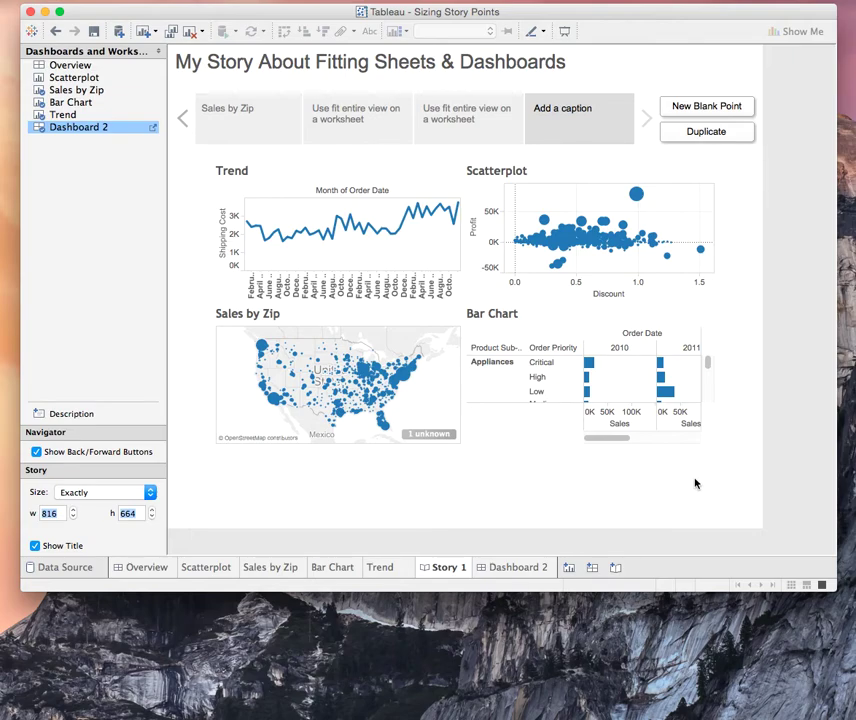
left_click(516, 567)
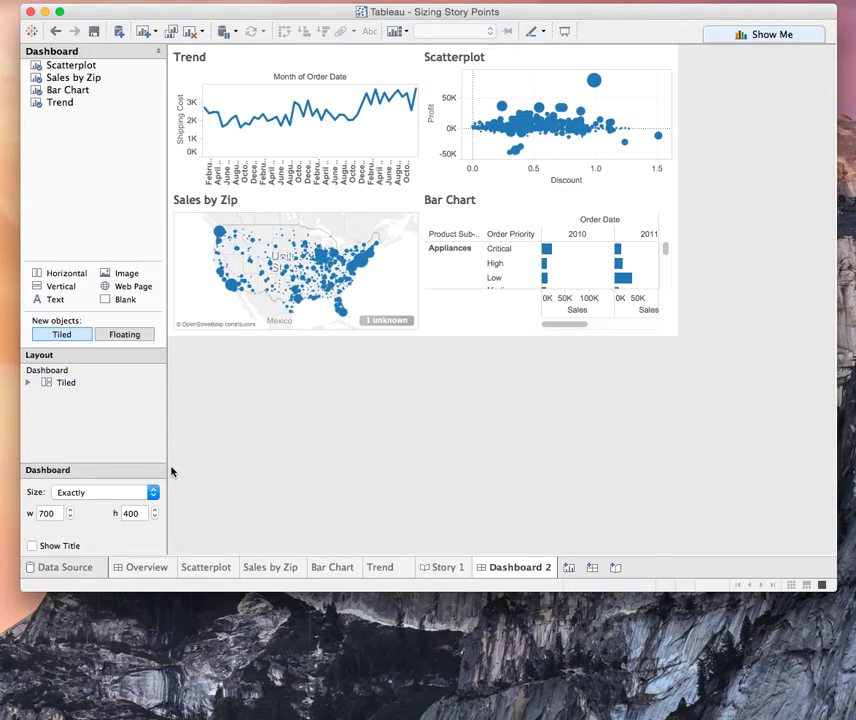
left_click(78, 496)
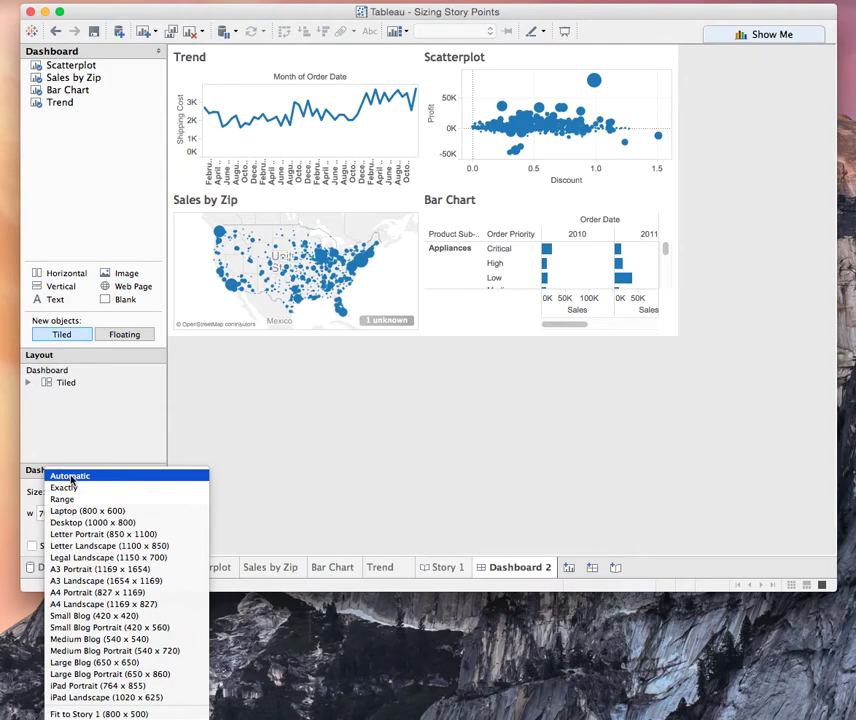
Set Dashboard 2's size to Automatic and test Story 1's width and height, ending at 816 x 664
left_click(70, 477)
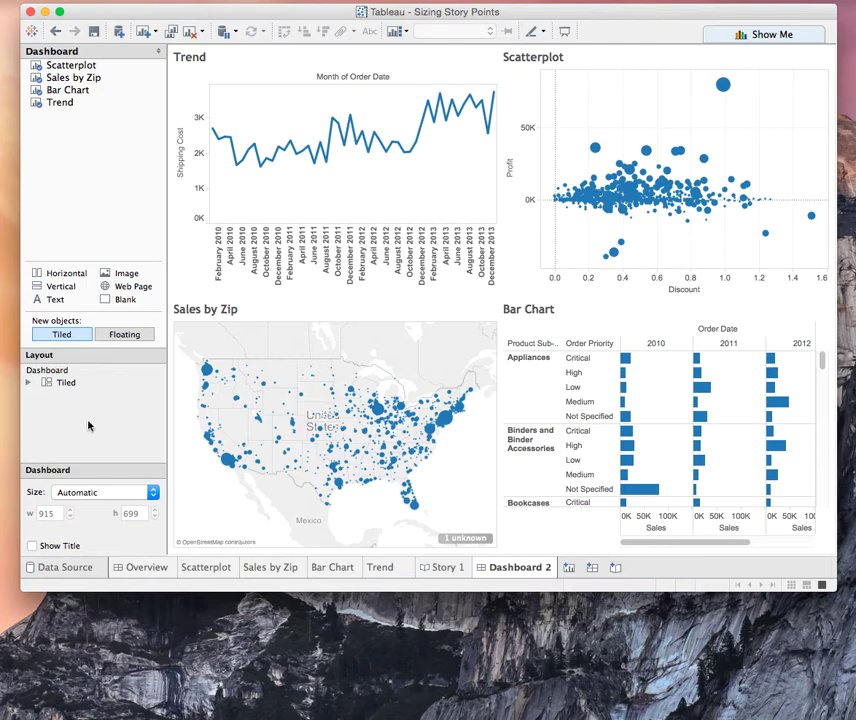
left_click(460, 568)
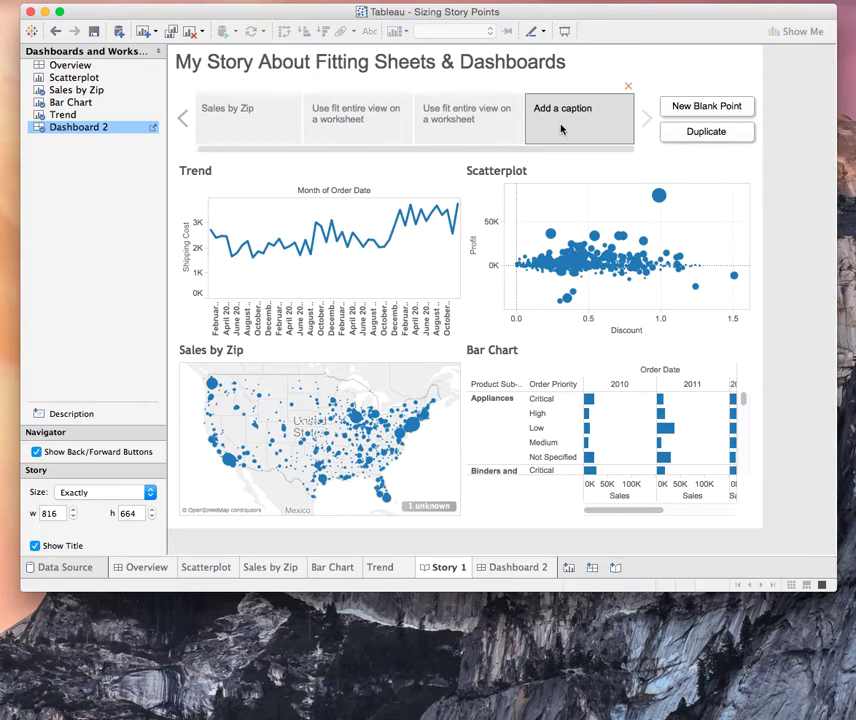
left_click(73, 517)
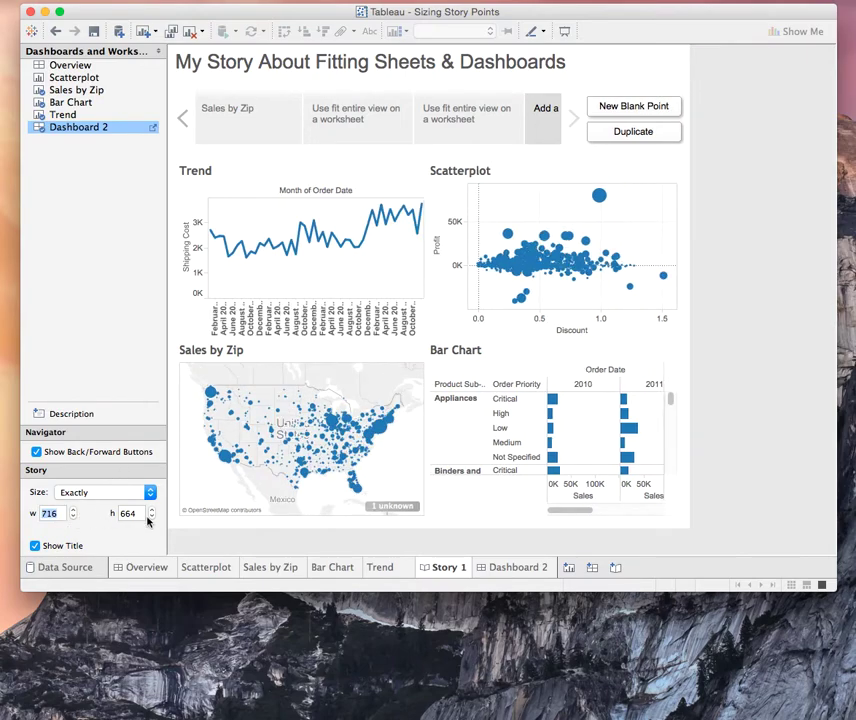
left_click(152, 518)
left_click(153, 513)
left_click(153, 512)
left_click(154, 518)
left_click(73, 511)
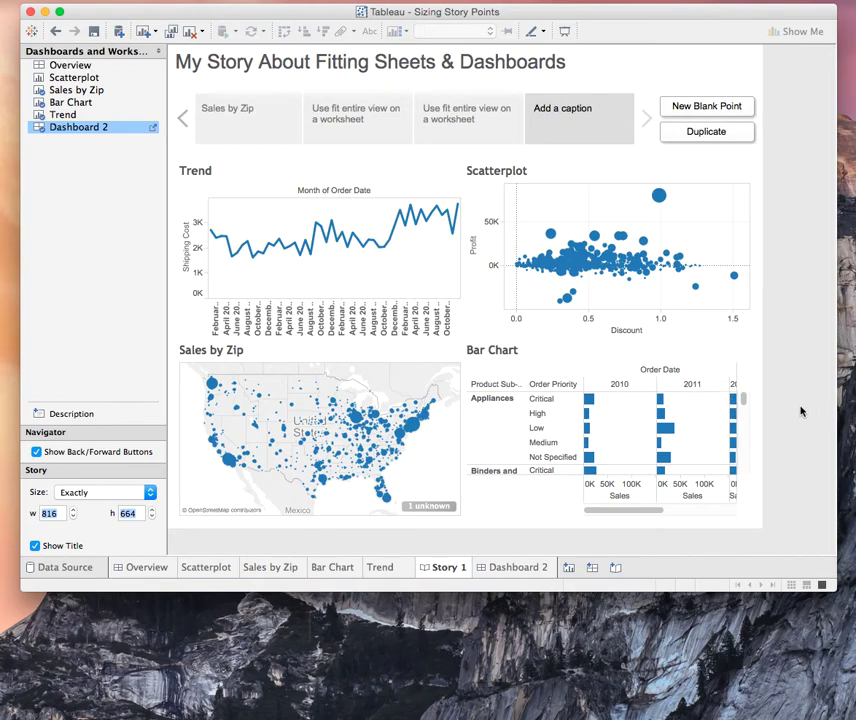
Caption the fourth story point 'Use Automatic to fit a dashboard', then display the bar chart point
double_click(548, 115)
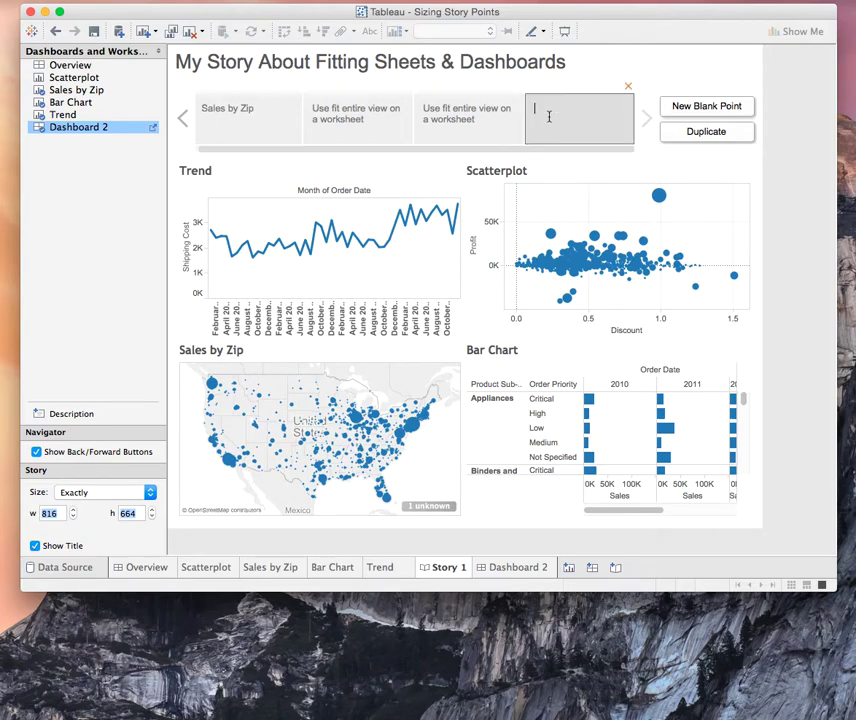
type("Use Automatic to  fit a dashbaord")
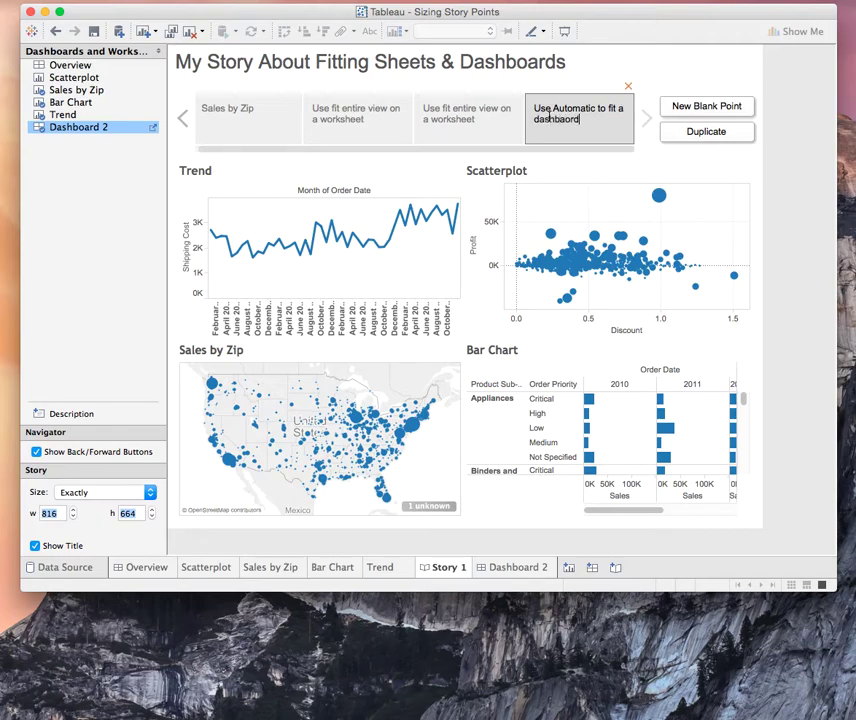
left_click(548, 115)
left_click(380, 118)
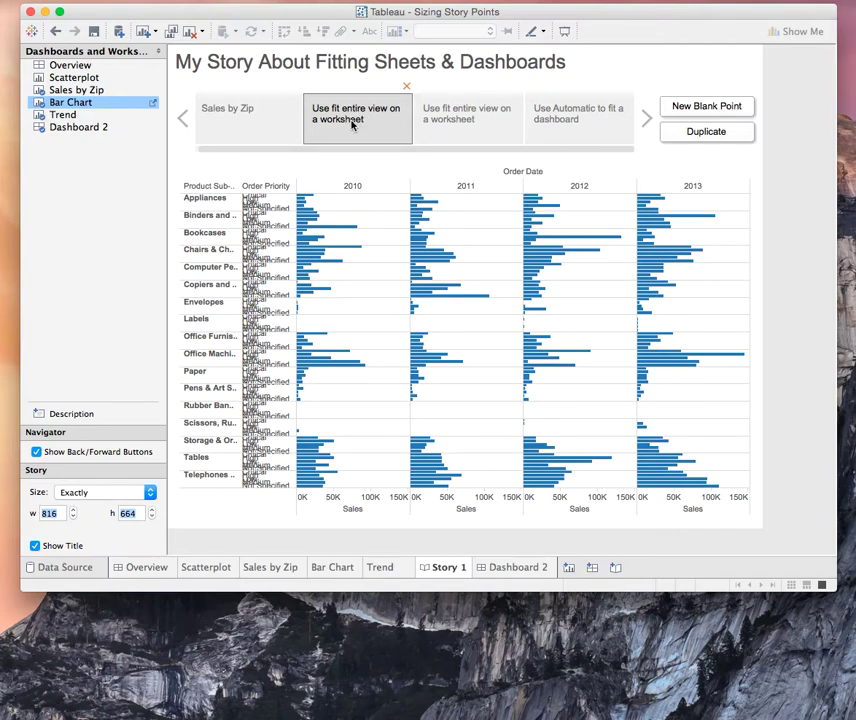
Review the Sales by Zip, Bar Chart and Trend worksheets, then the story's Automatic dashboard point
left_click(271, 567)
left_click(336, 567)
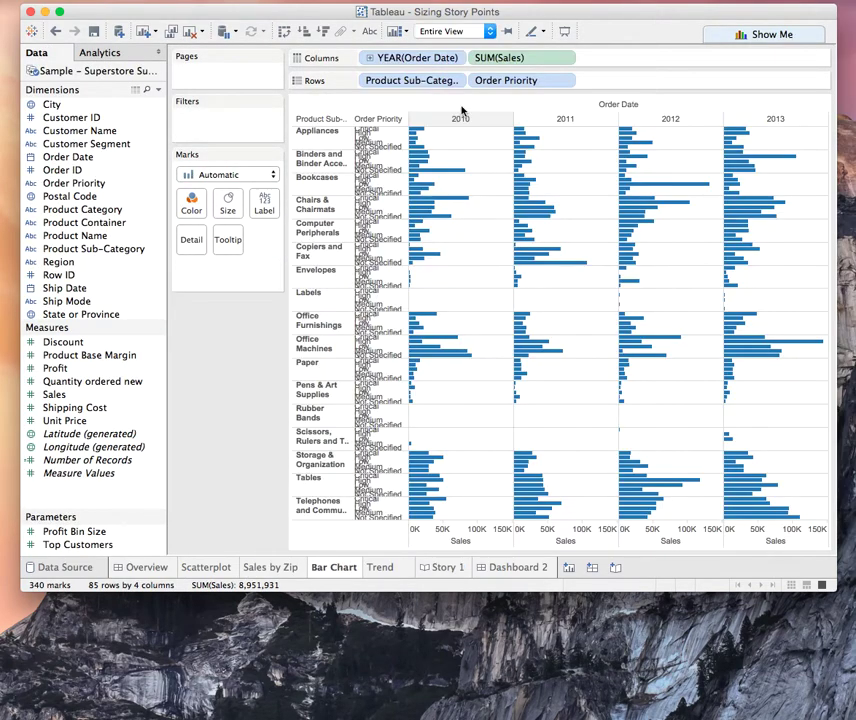
left_click(384, 567)
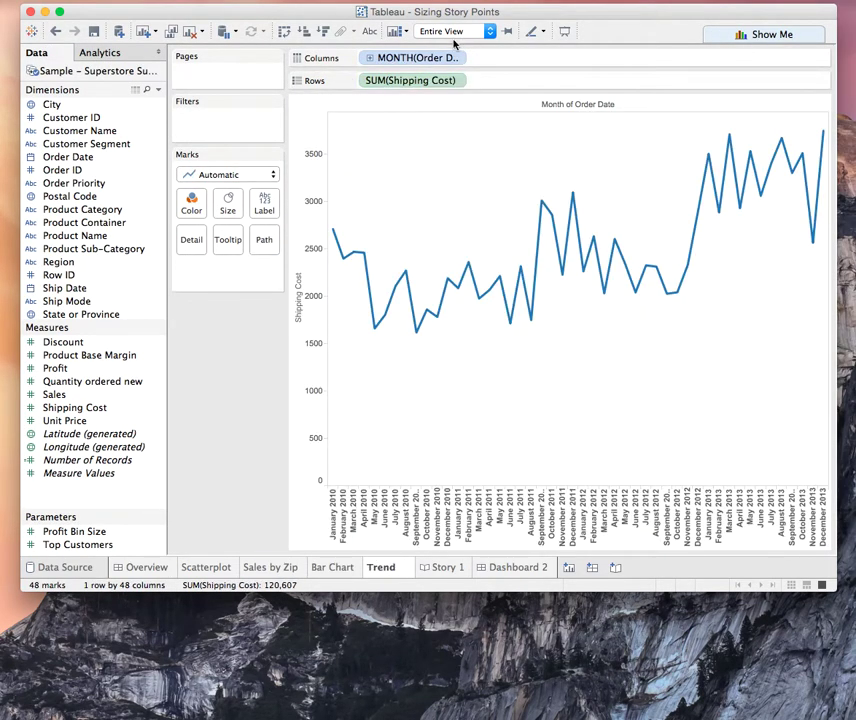
left_click(458, 568)
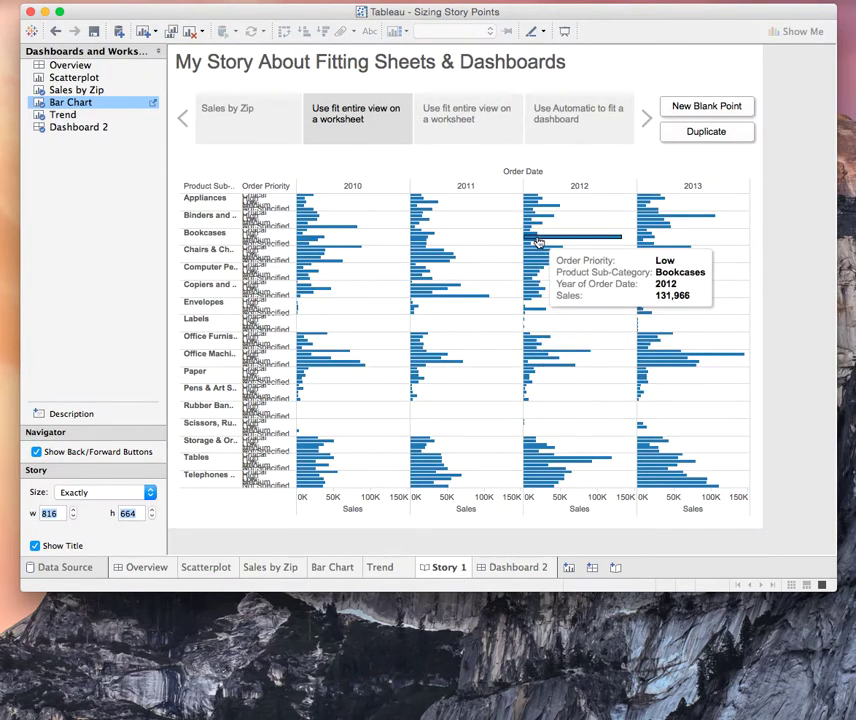
left_click(581, 133)
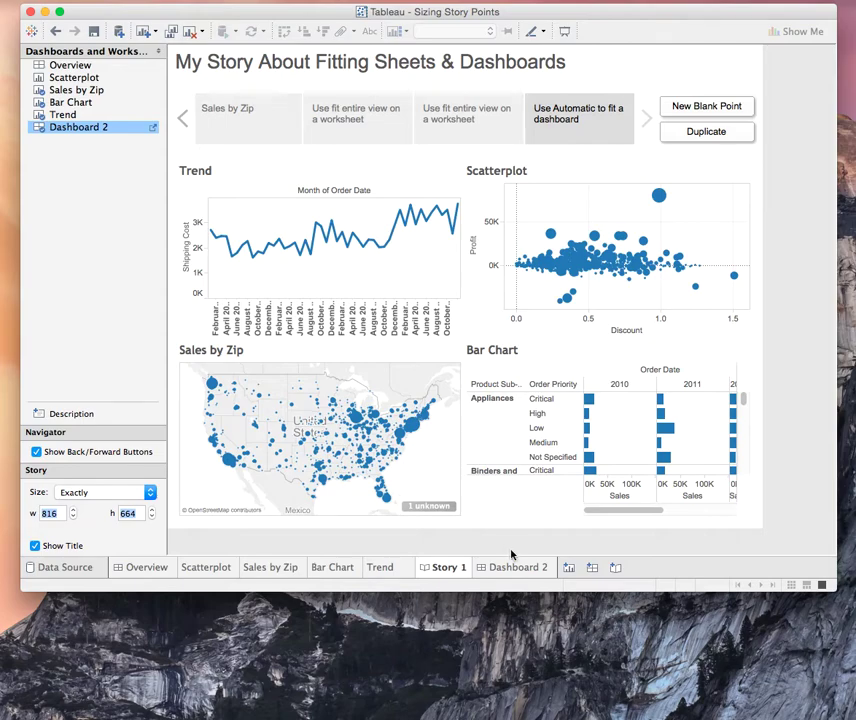
Confirm Dashboard 2 is still sized Automatic, then open the Overview title dashboard
mouse_move(511, 568)
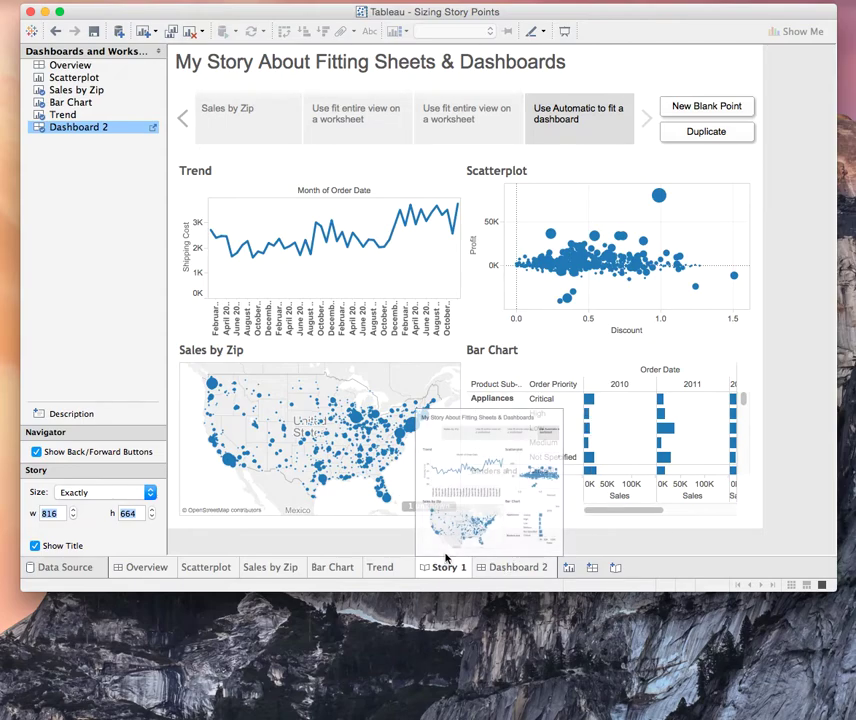
left_click(511, 568)
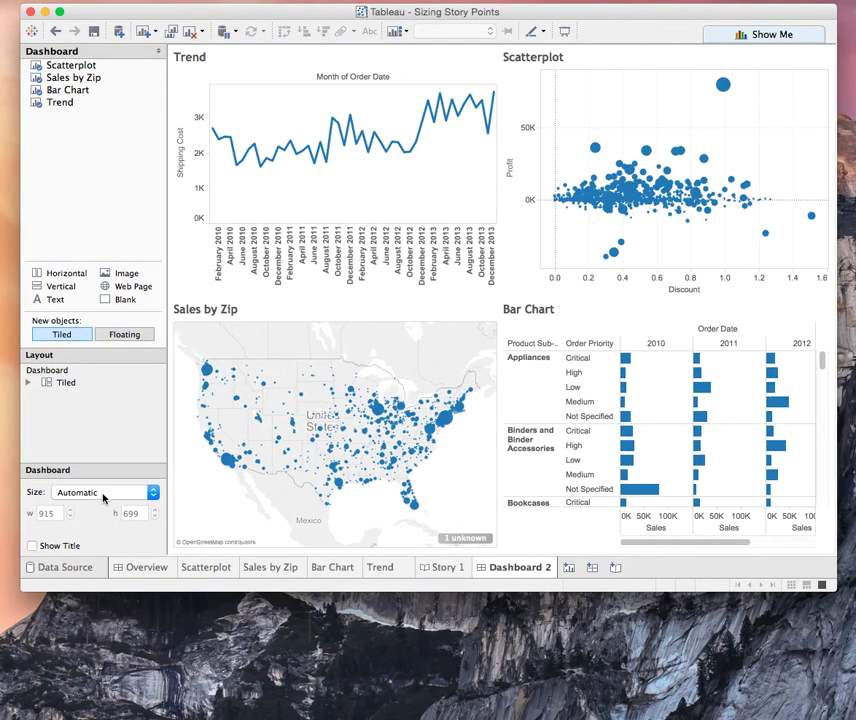
left_click(109, 491)
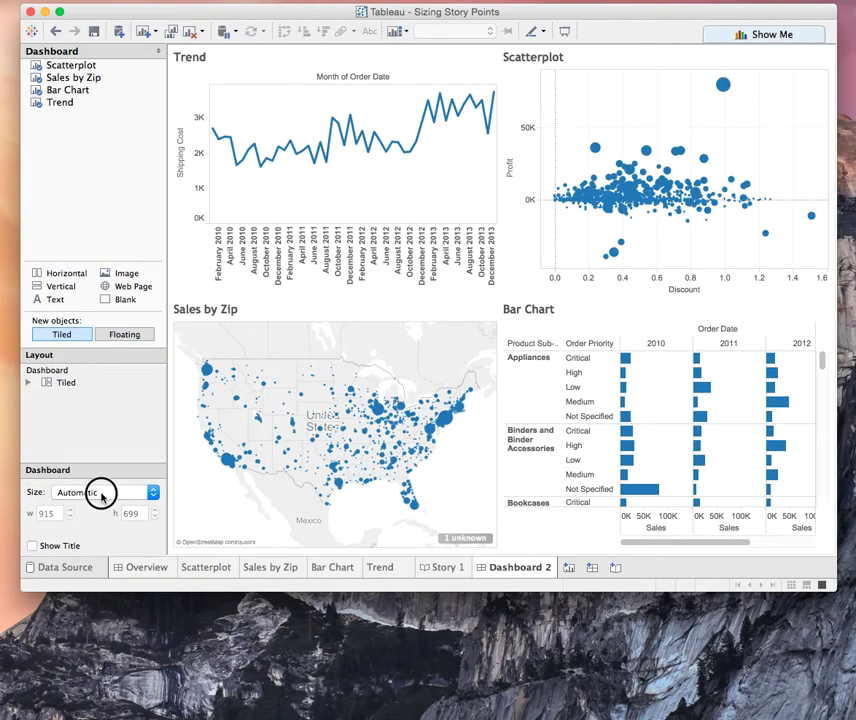
left_click(108, 418)
left_click(148, 567)
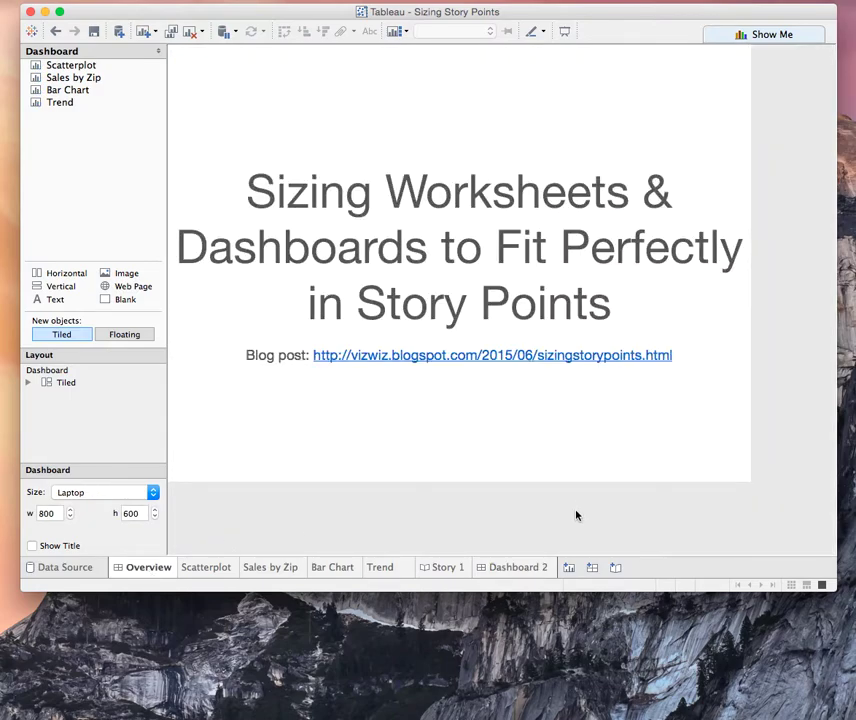